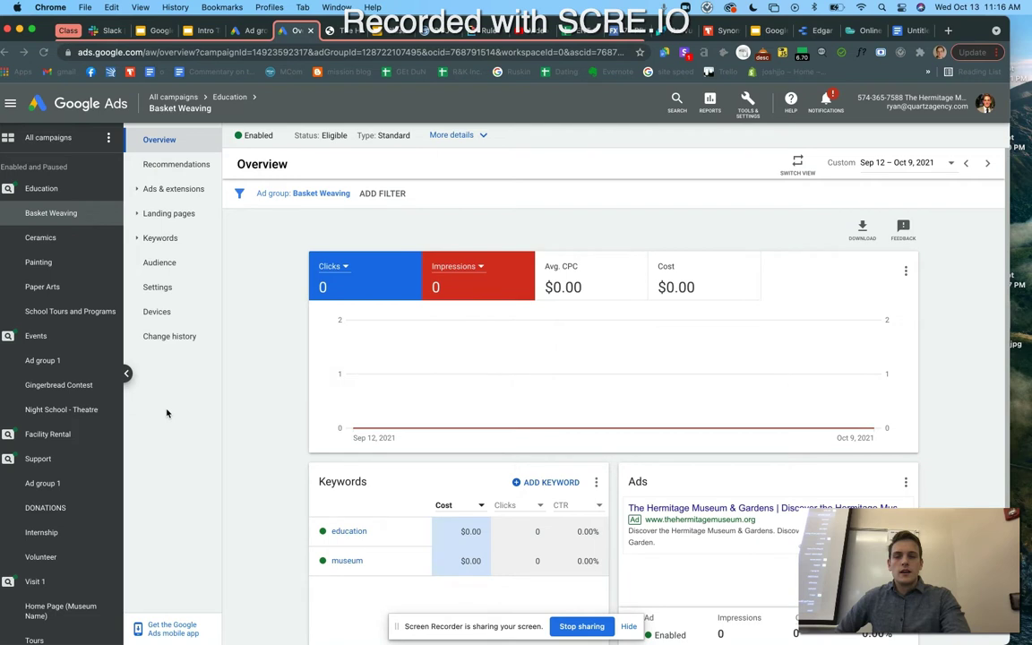
# - Review the suggested keyword ideas for the Basket Weaving ad group and the existing search keywords of the Paper Arts ad group
pyautogui.click(166, 413)
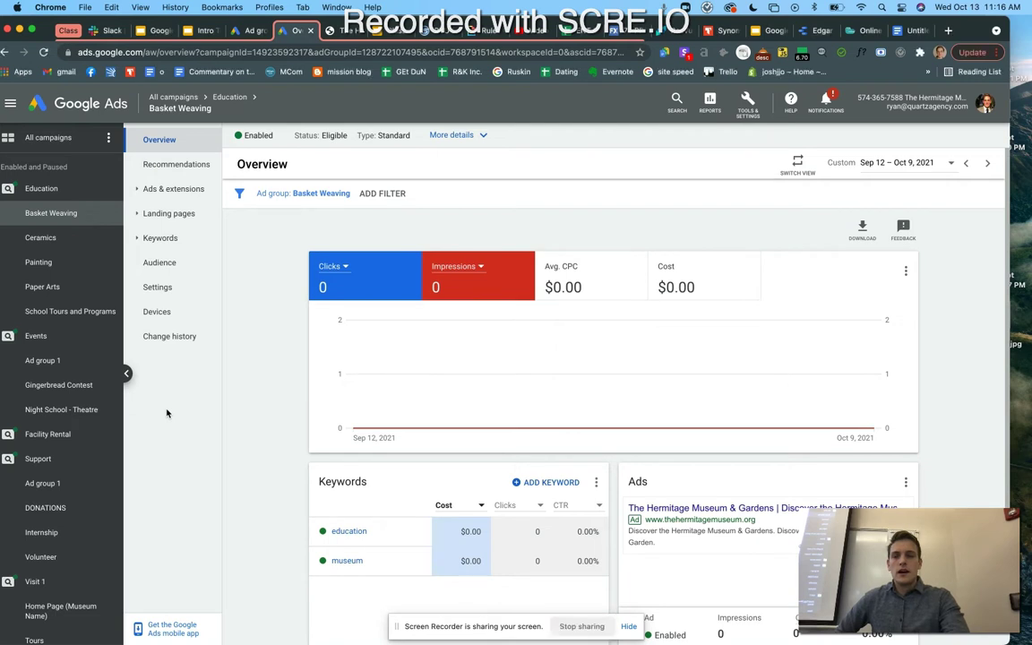
pyautogui.click(169, 238)
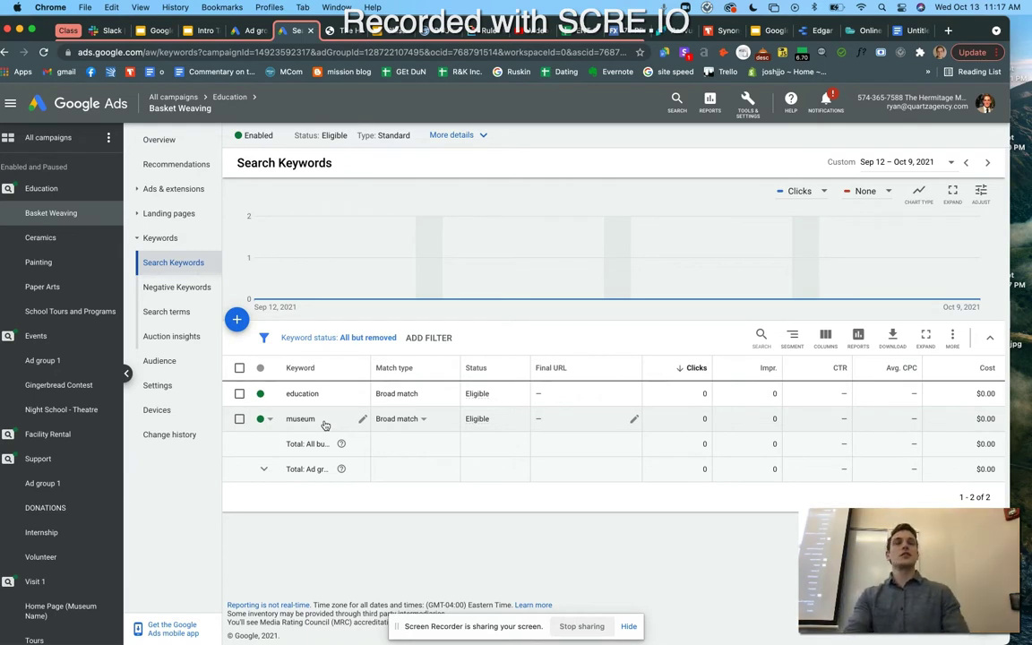
pyautogui.click(236, 322)
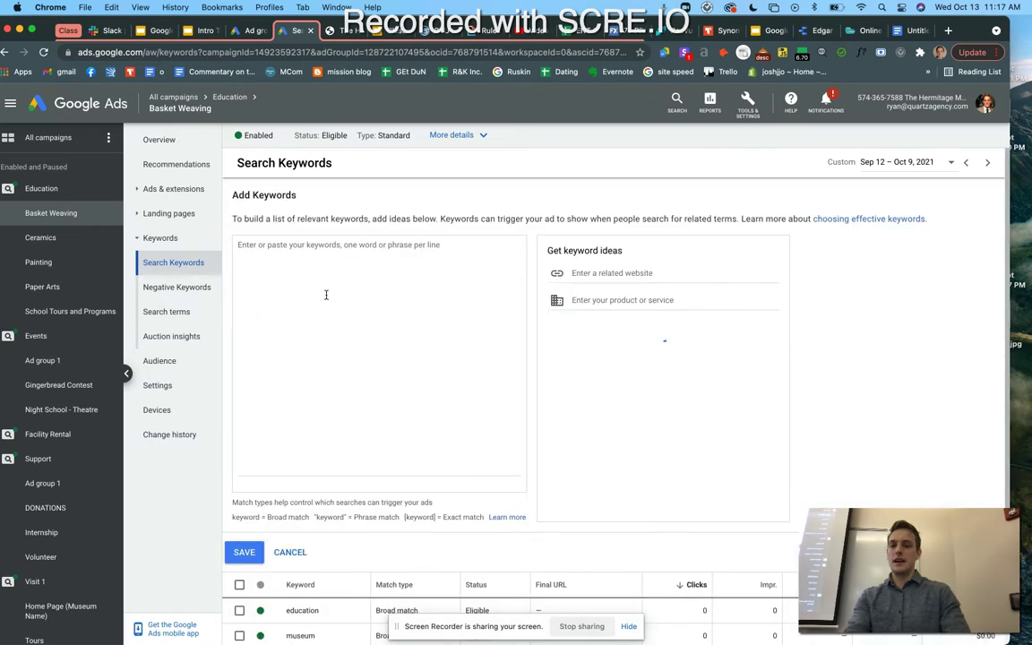
pyautogui.click(326, 295)
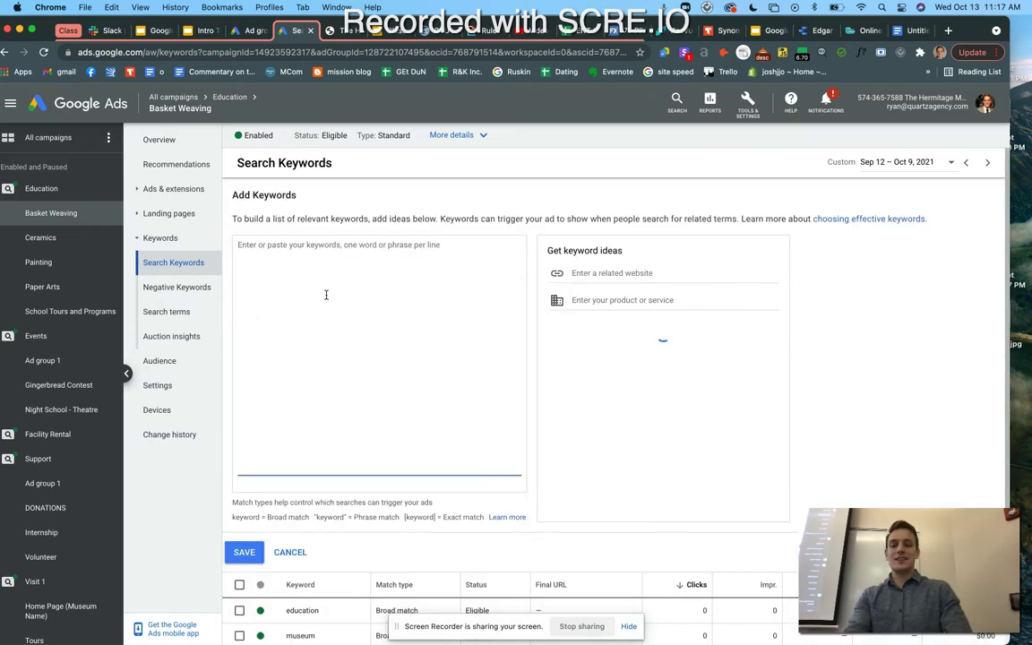
pyautogui.scroll(-1, 327, 272)
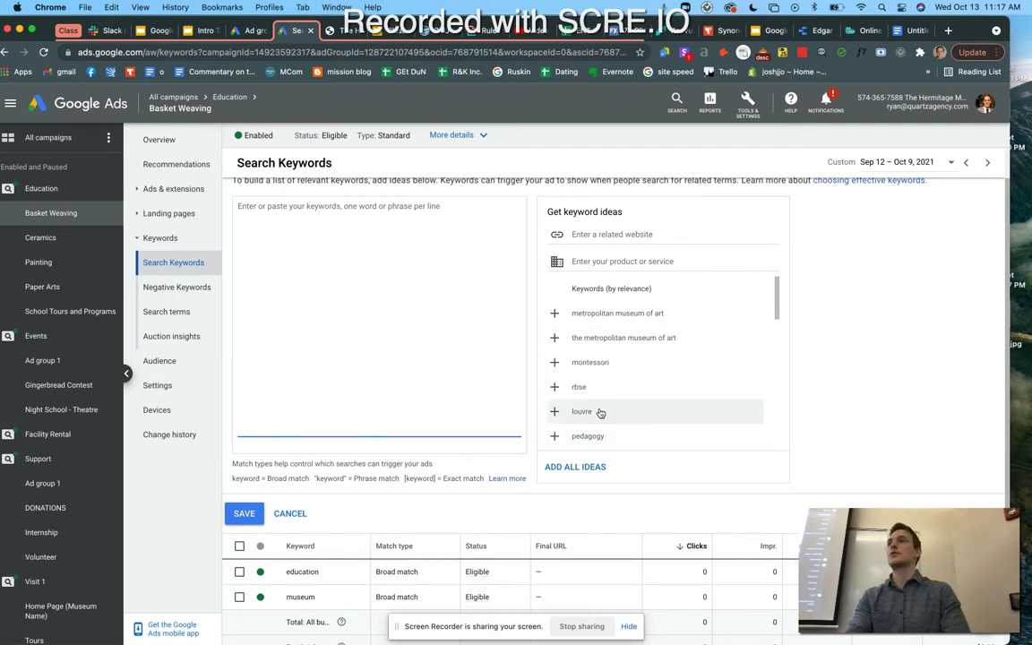
pyautogui.scroll(1, 385, 331)
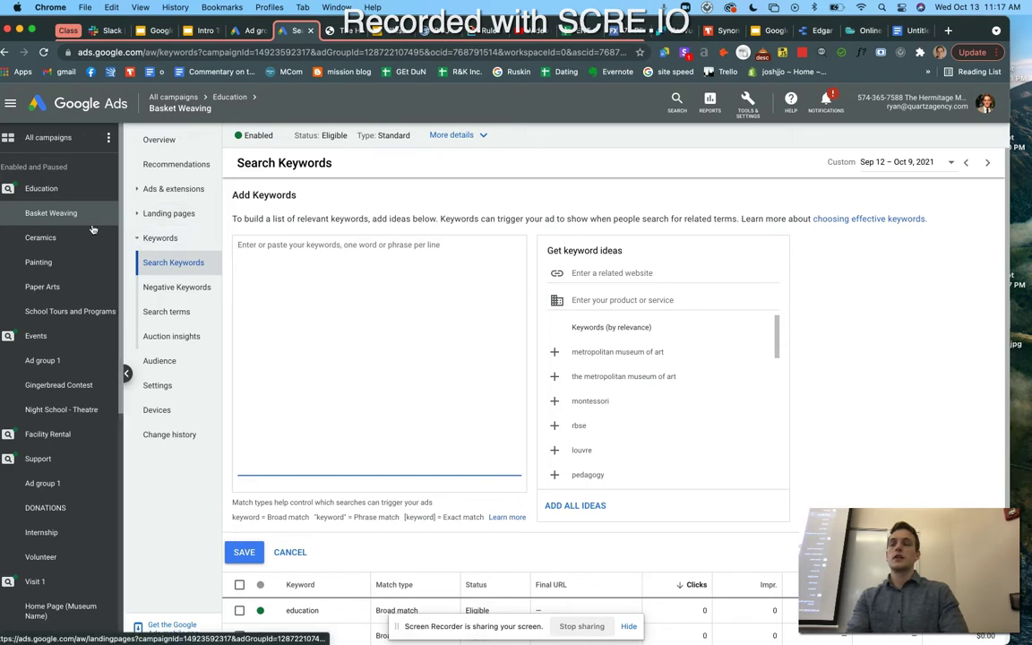
pyautogui.click(56, 287)
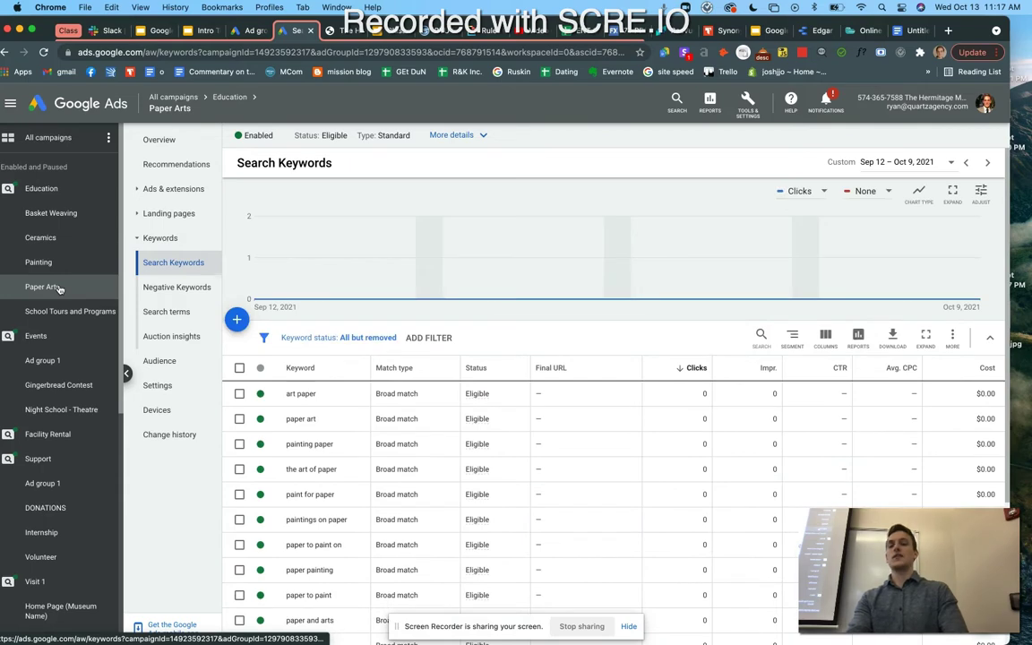
pyautogui.scroll(-1, 58, 287)
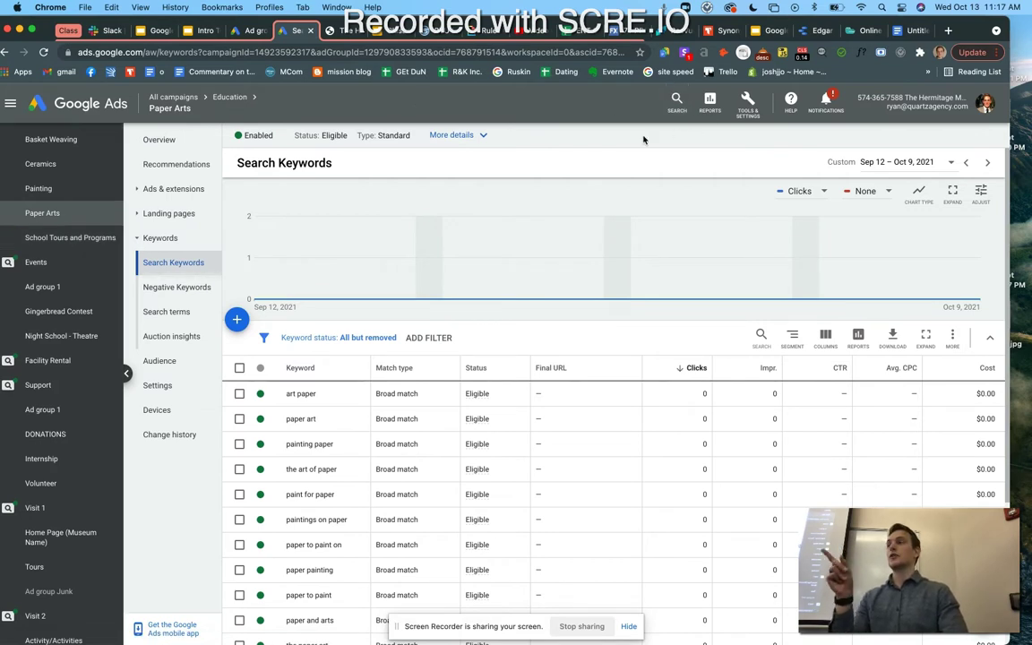
# - Open the Discover new keywords form in Keyword Planner
pyautogui.click(748, 108)
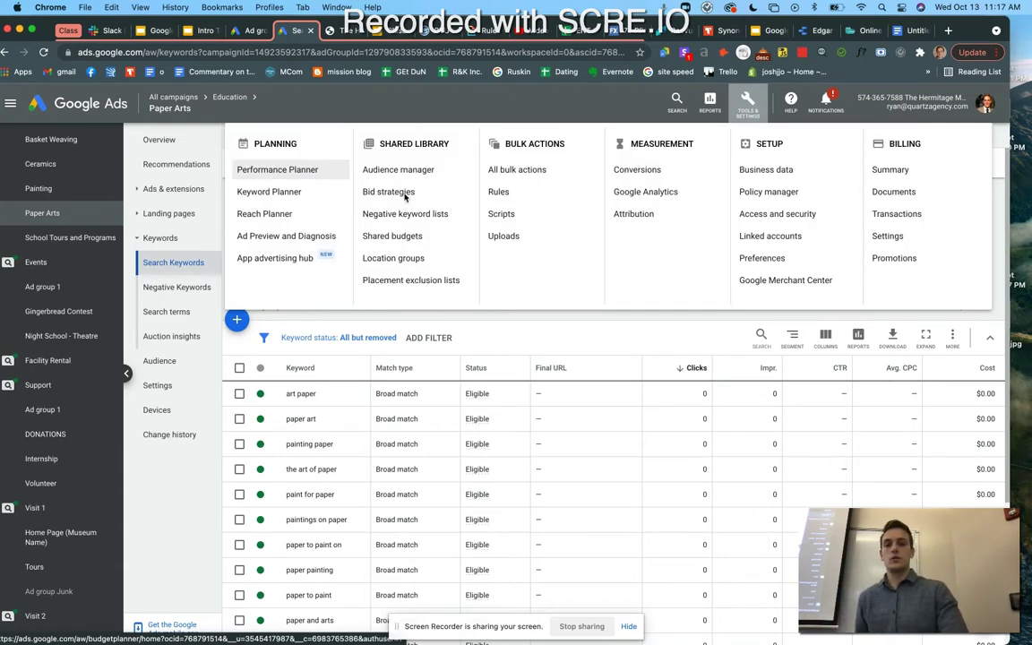
pyautogui.click(290, 193)
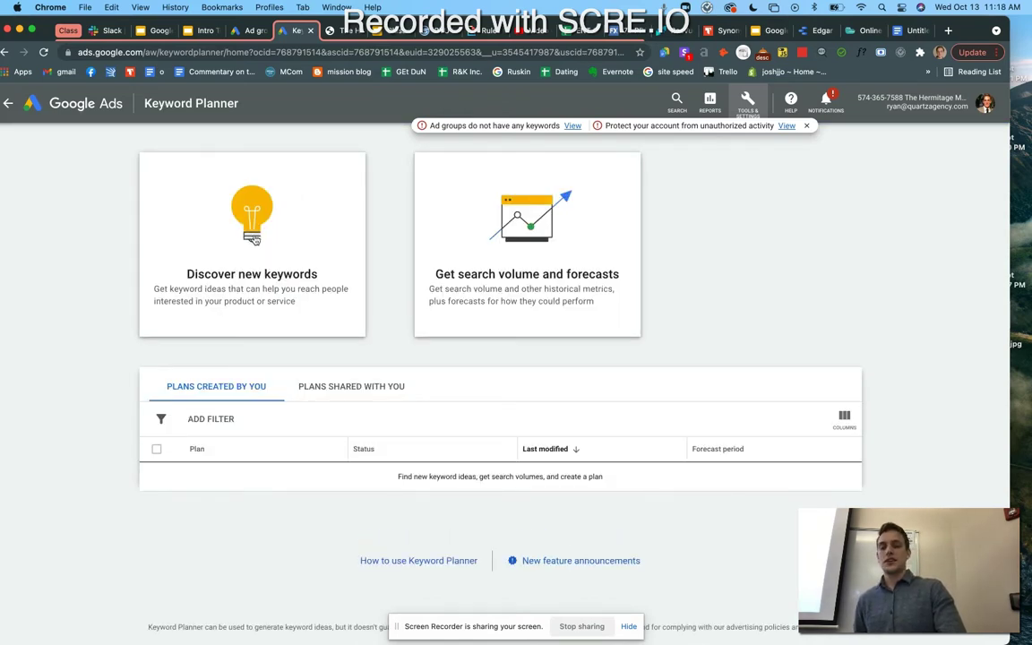
pyautogui.click(255, 237)
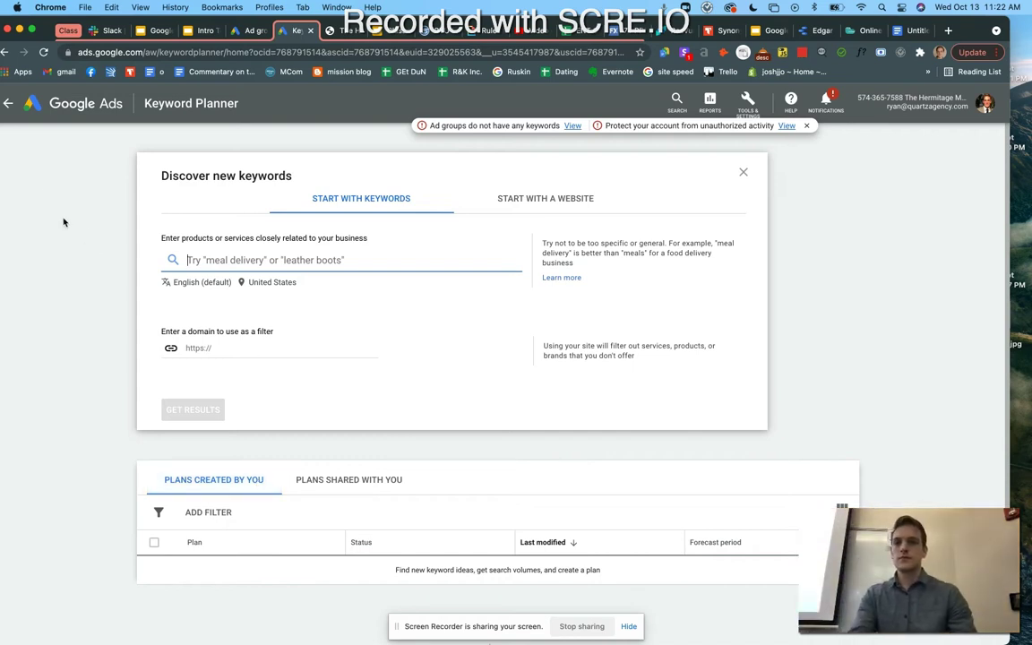
# - Return to the campaigns and view the search keywords of Events, Visit 2 and Visit 2's To Do ad group
pyautogui.click(7, 103)
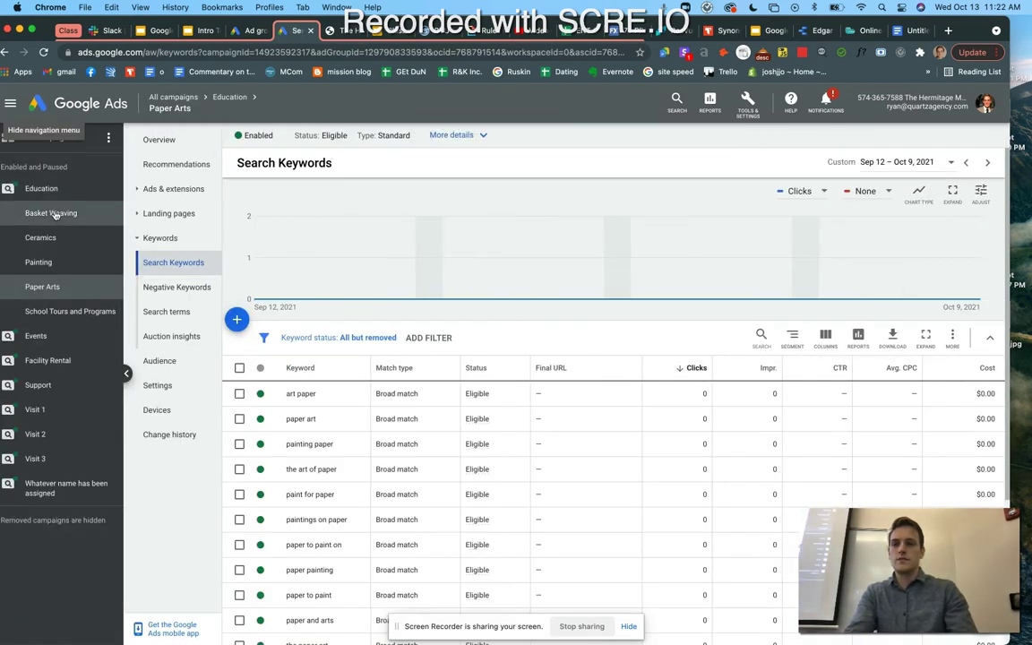
pyautogui.click(49, 340)
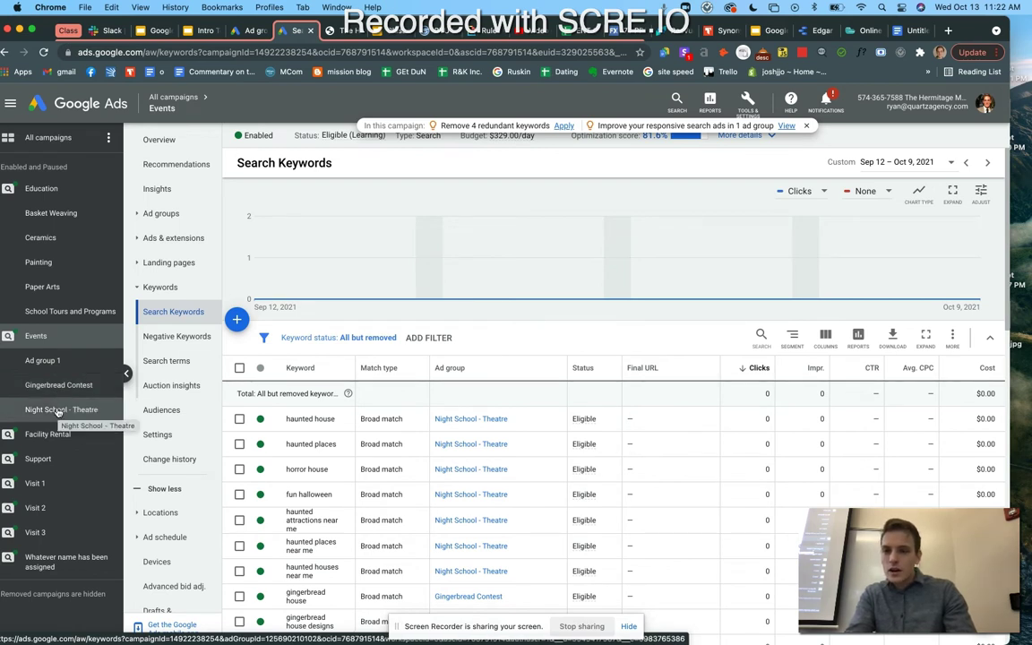
pyautogui.click(45, 54)
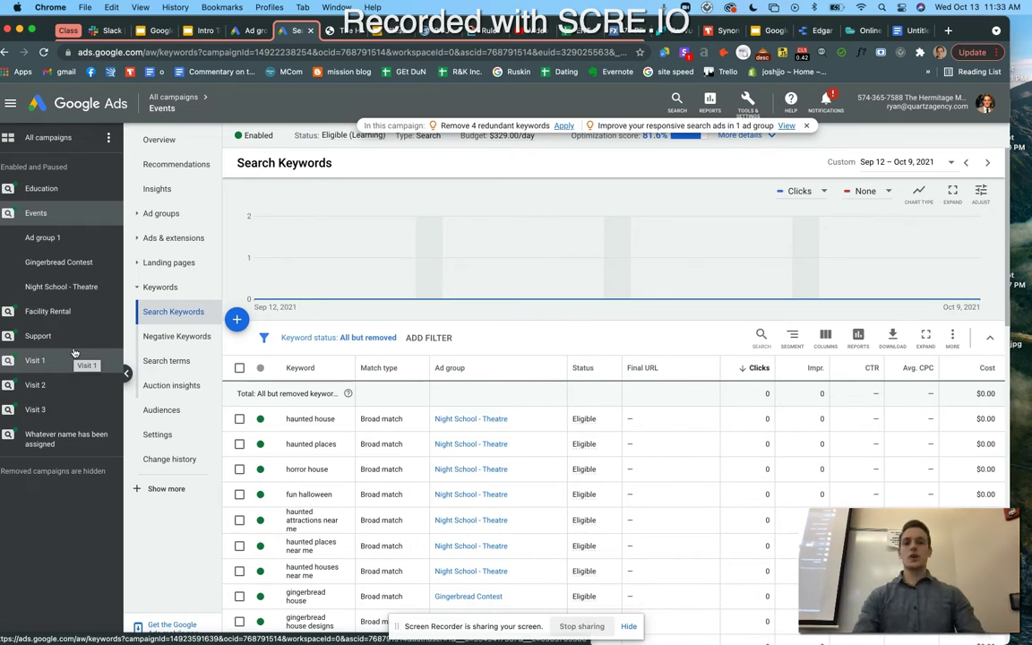
pyautogui.click(54, 395)
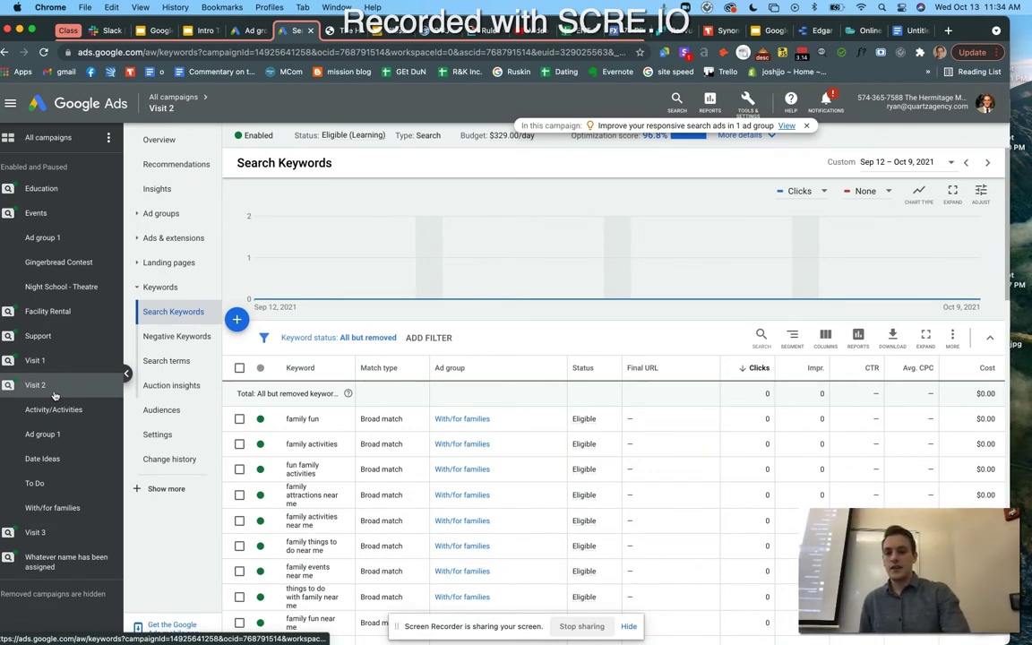
pyautogui.click(51, 482)
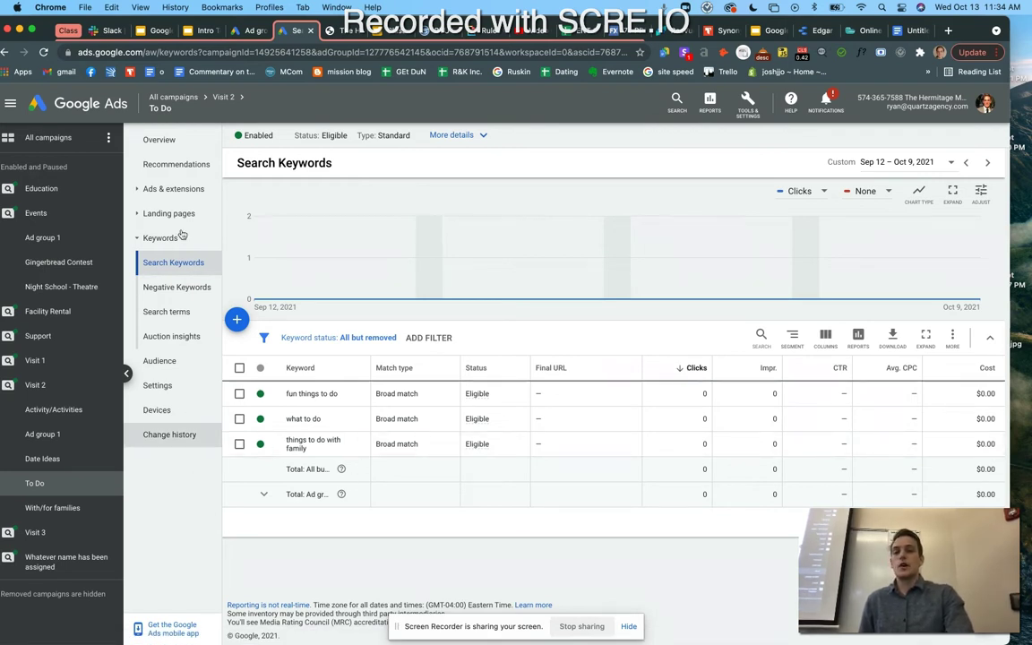
# - Start a new responsive search ad in the To Do ad group and open its Final URL for entry
pyautogui.click(164, 189)
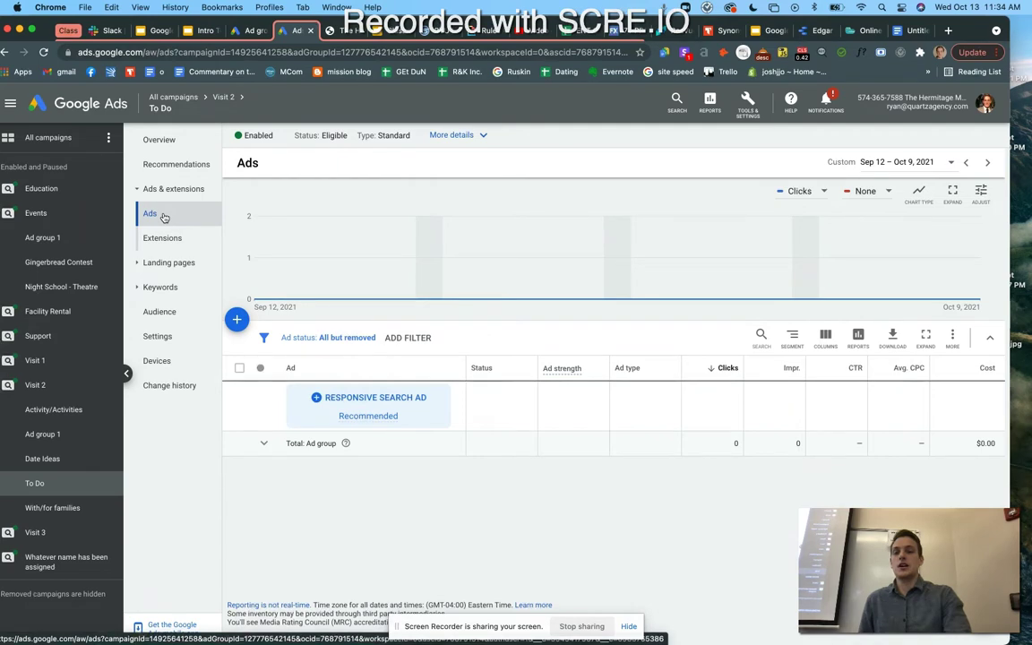
pyautogui.click(311, 407)
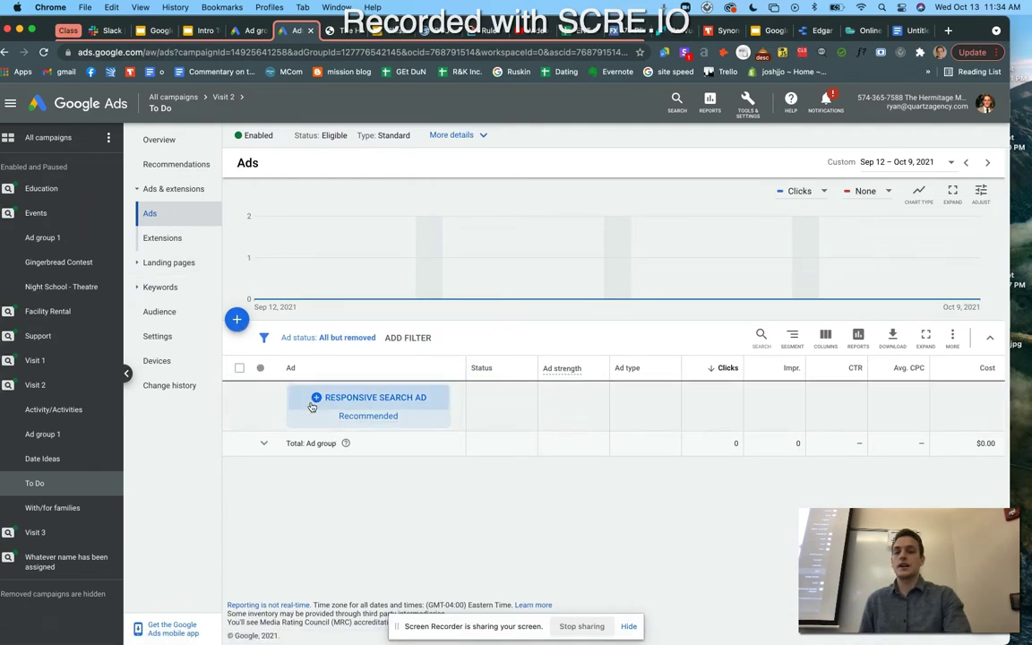
pyautogui.click(241, 327)
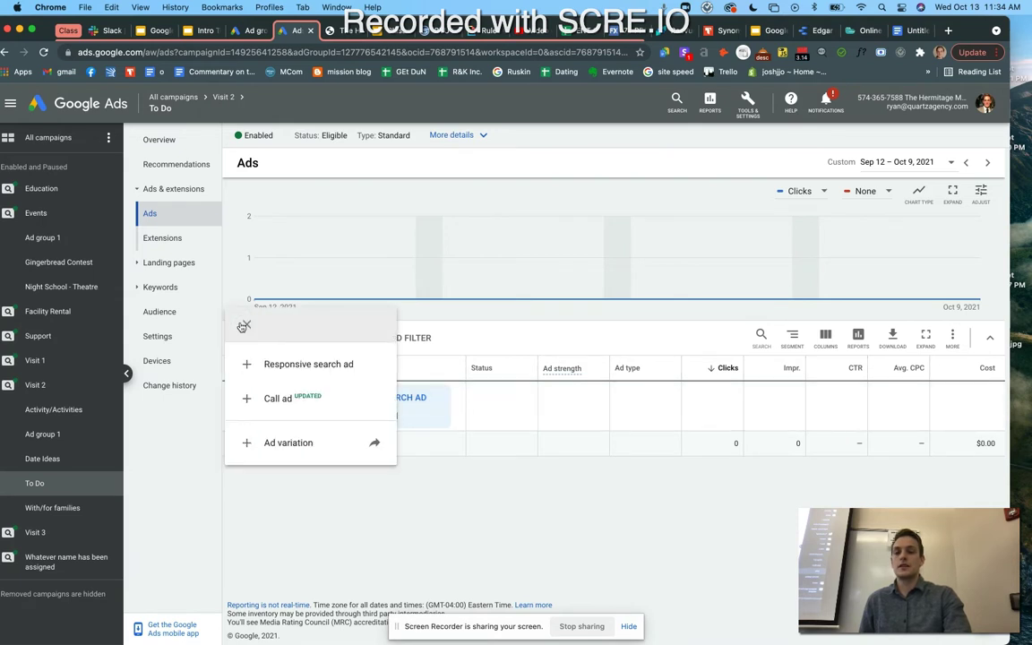
pyautogui.click(271, 368)
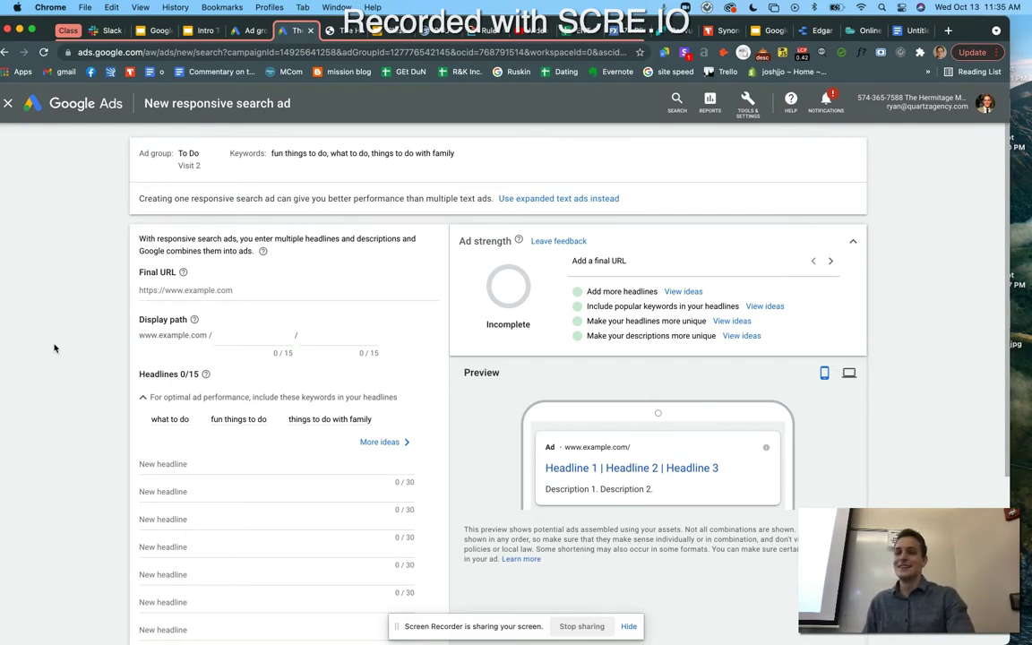
pyautogui.click(164, 461)
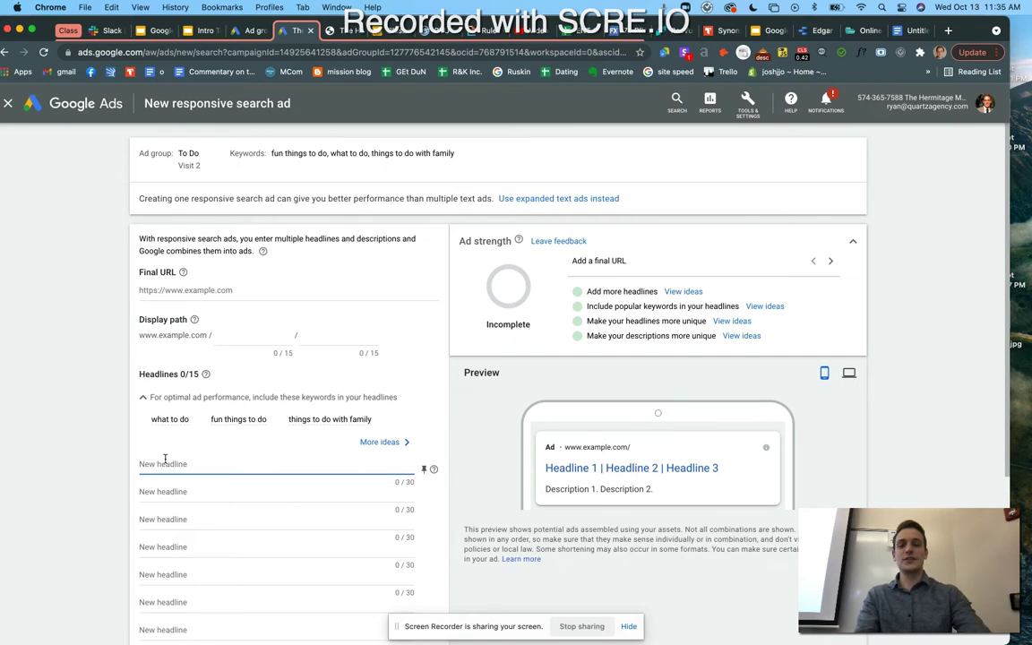
pyautogui.click(198, 292)
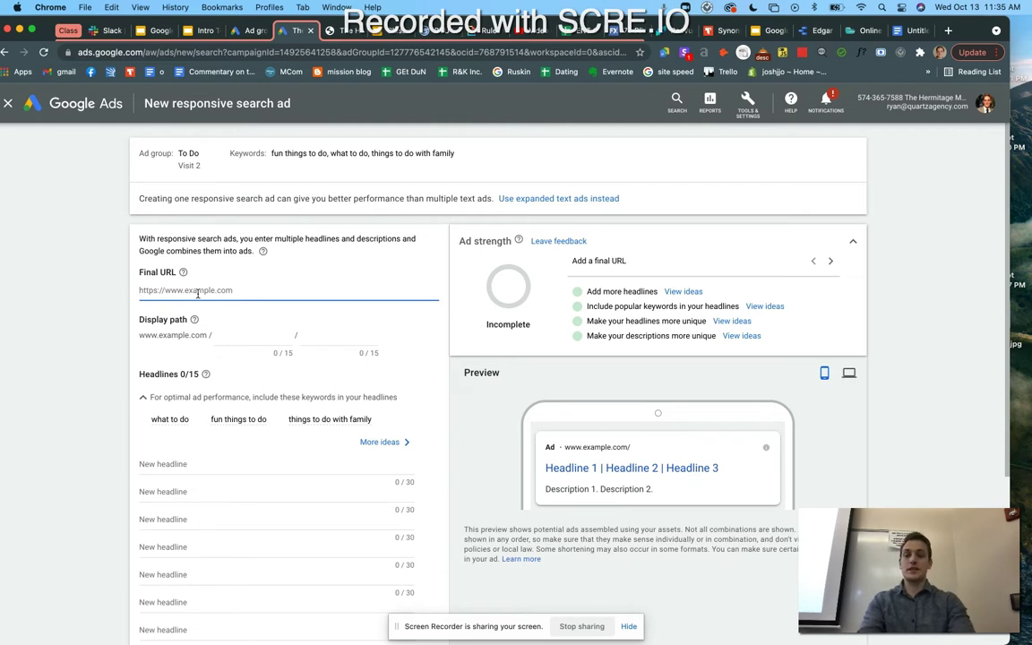
# - Switch to the Hermitage Museum website, open its Bridal and Family Portraits page and copy the page's address
pyautogui.moveTo(341, 632)
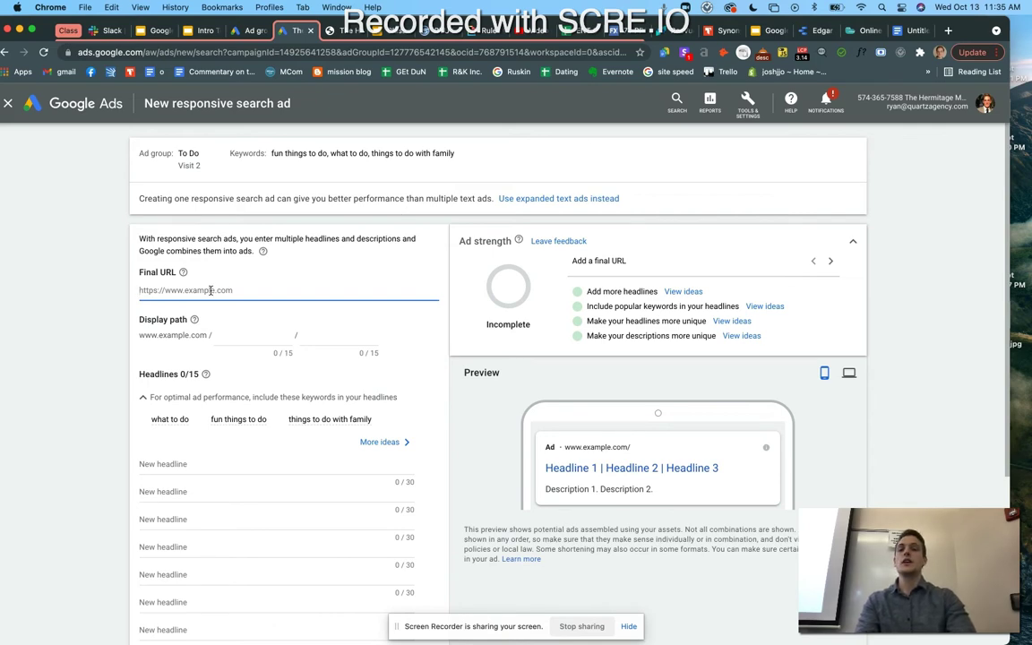
pyautogui.click(342, 32)
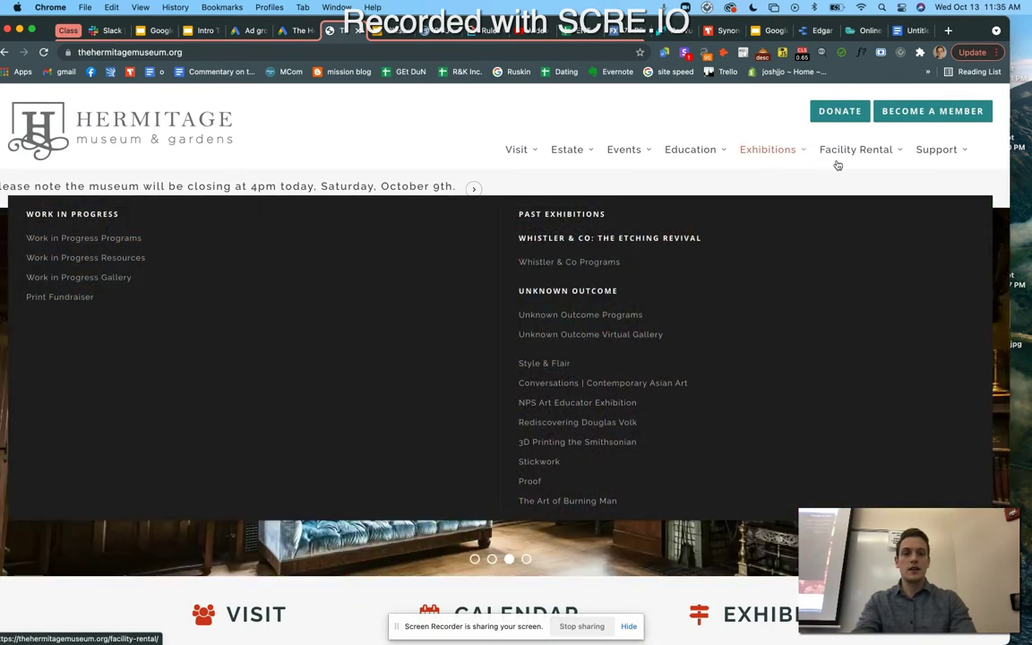
pyautogui.moveTo(841, 154)
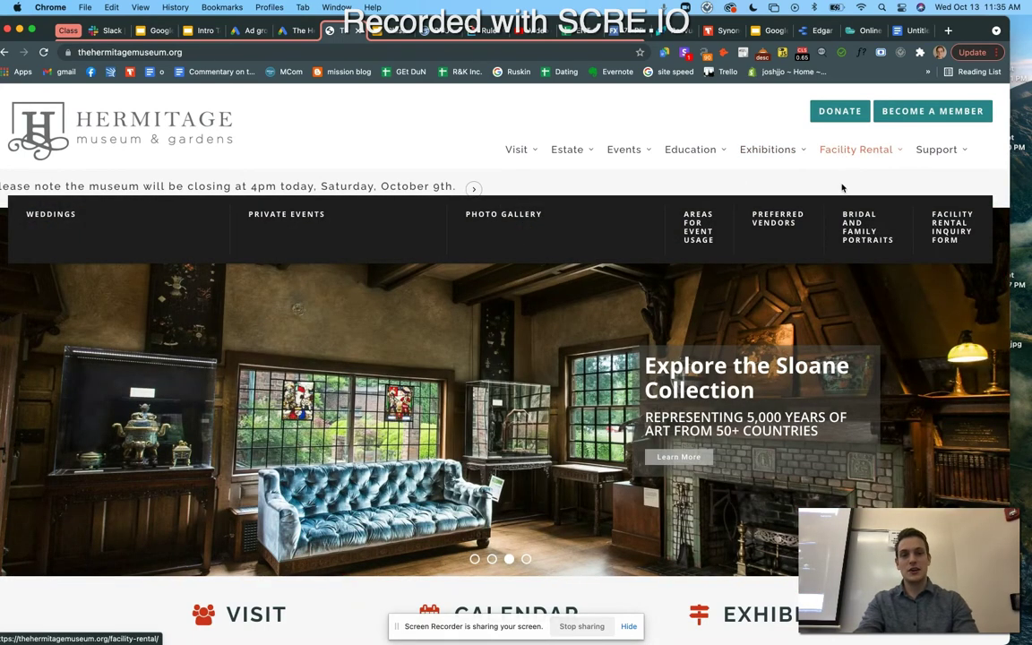
pyautogui.click(848, 226)
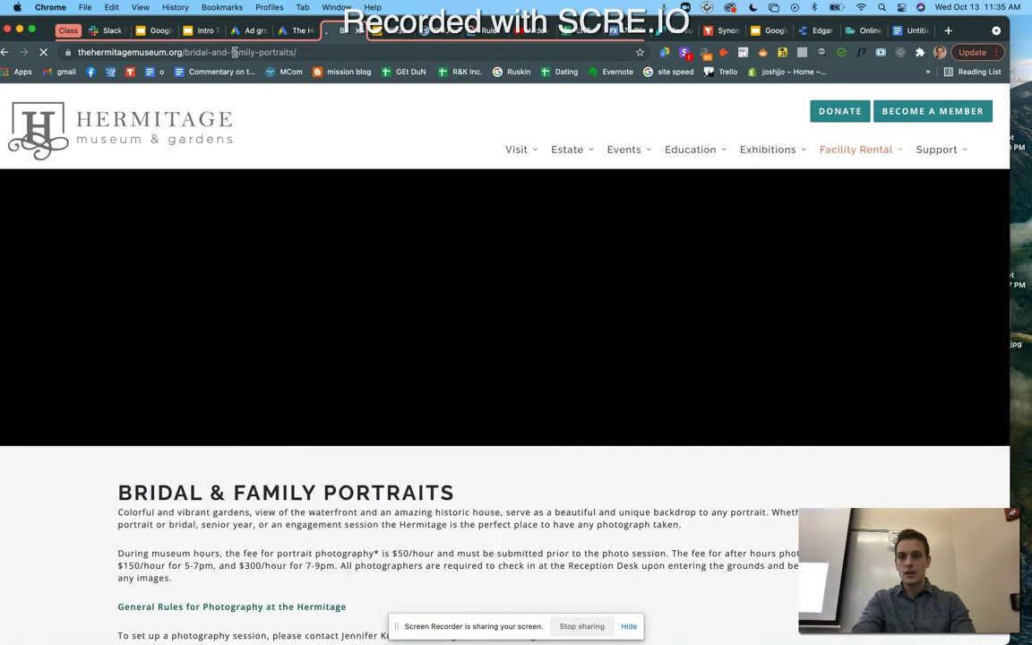
pyautogui.click(215, 51)
pyautogui.press('super+c')
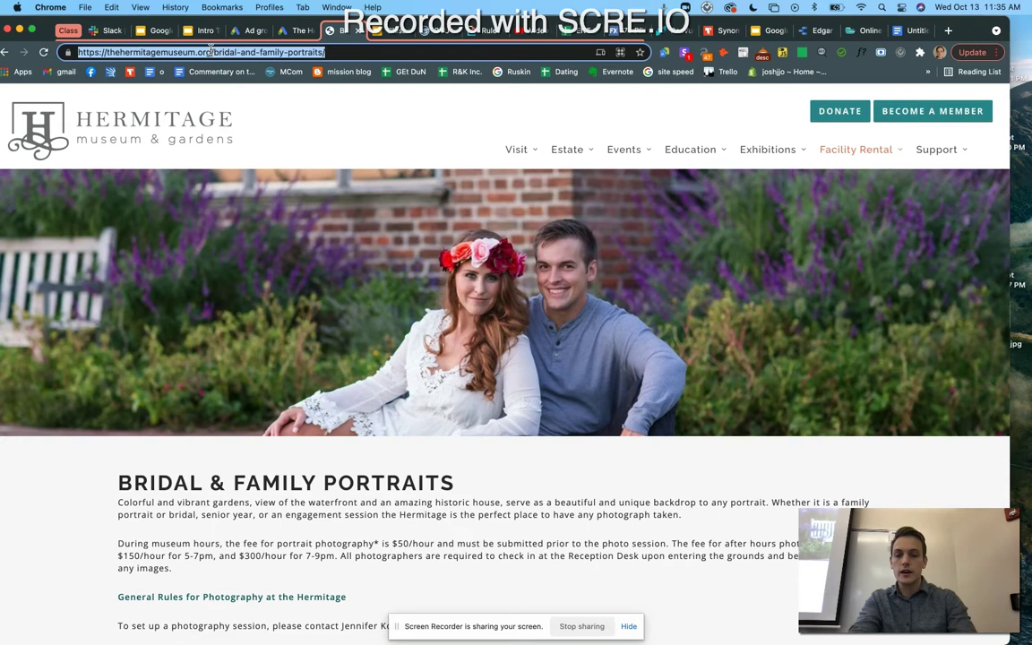
pyautogui.click(299, 30)
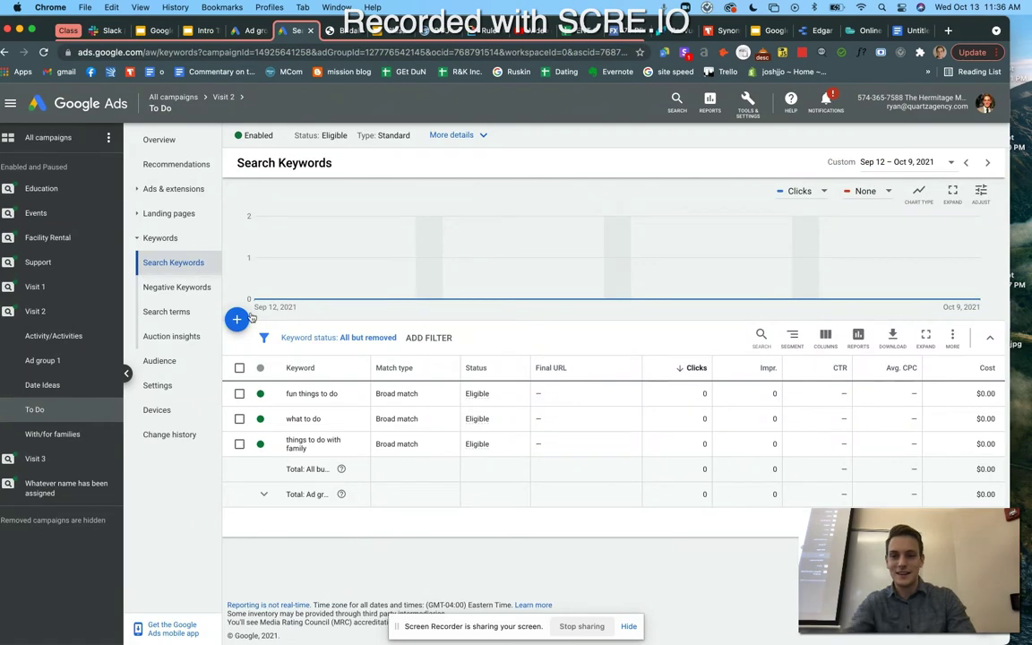
pyautogui.click(238, 319)
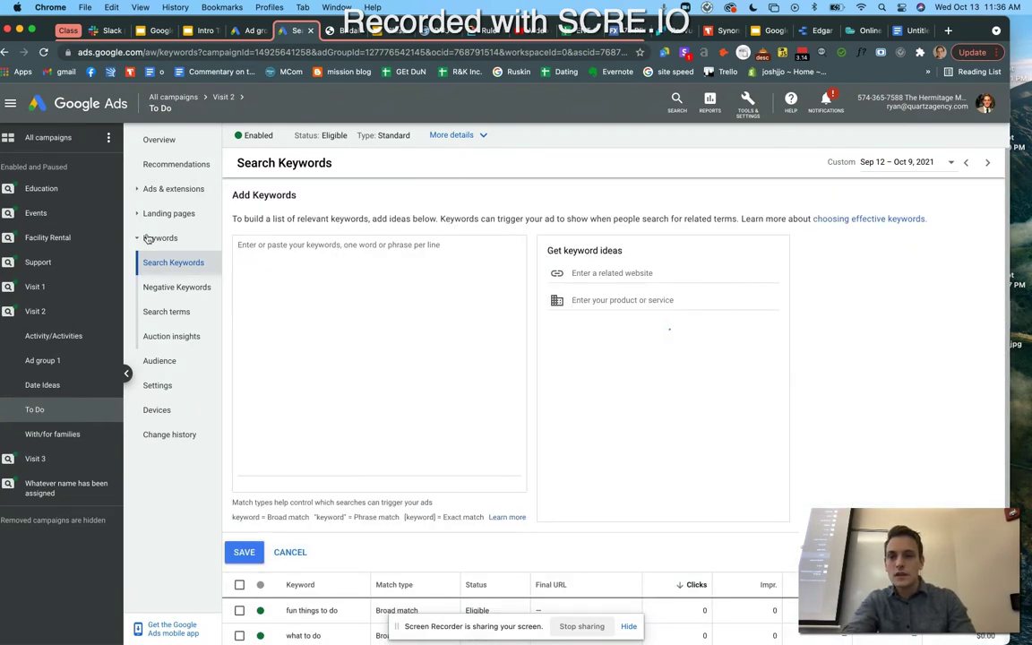
pyautogui.click(166, 189)
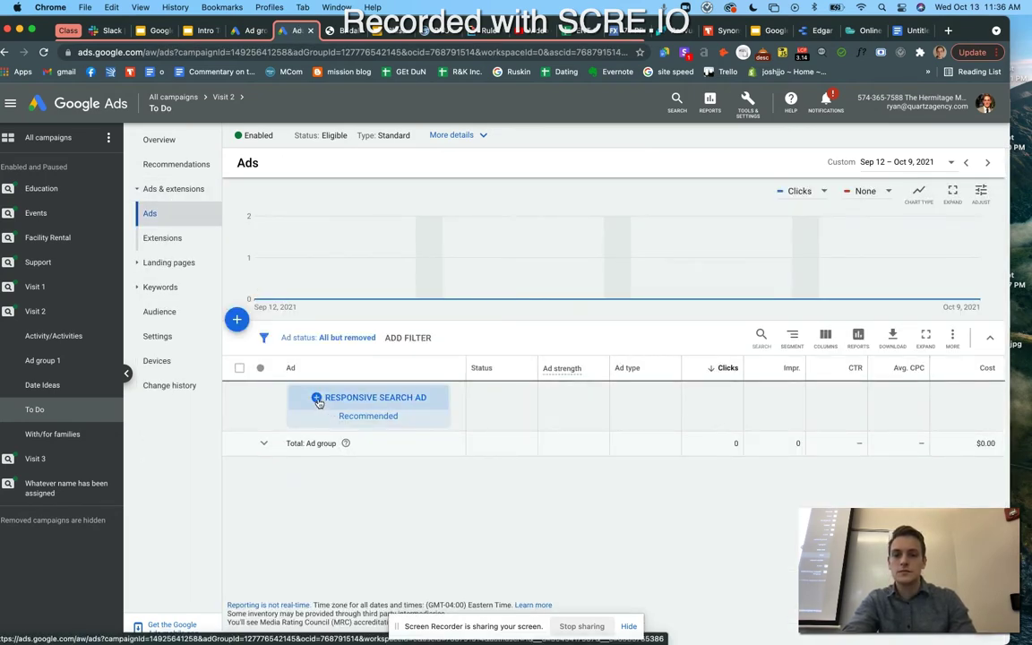
pyautogui.click(318, 400)
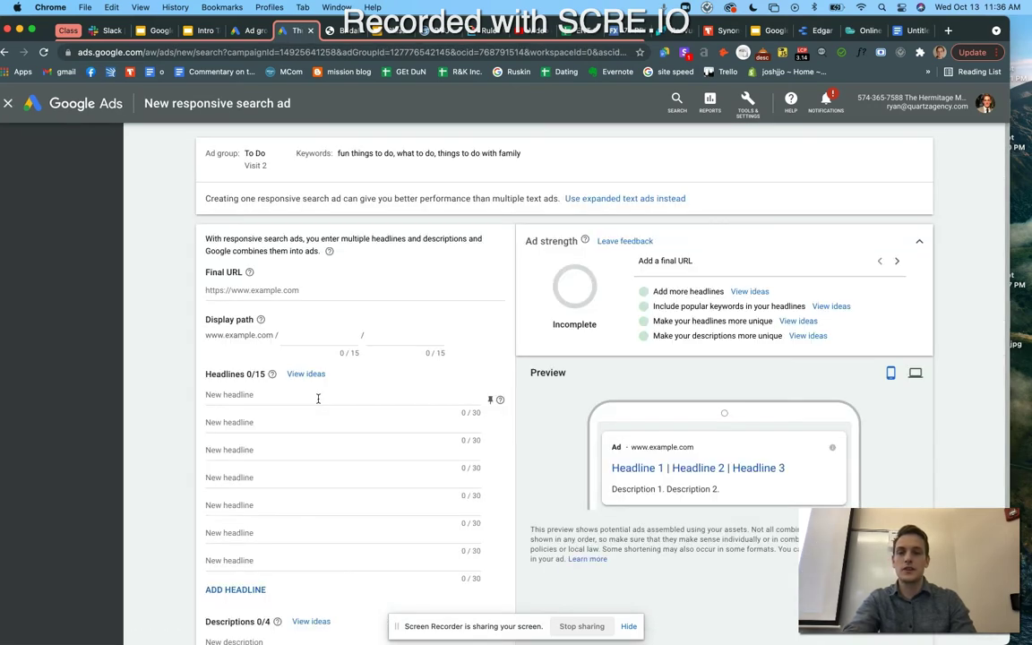
pyautogui.click(269, 290)
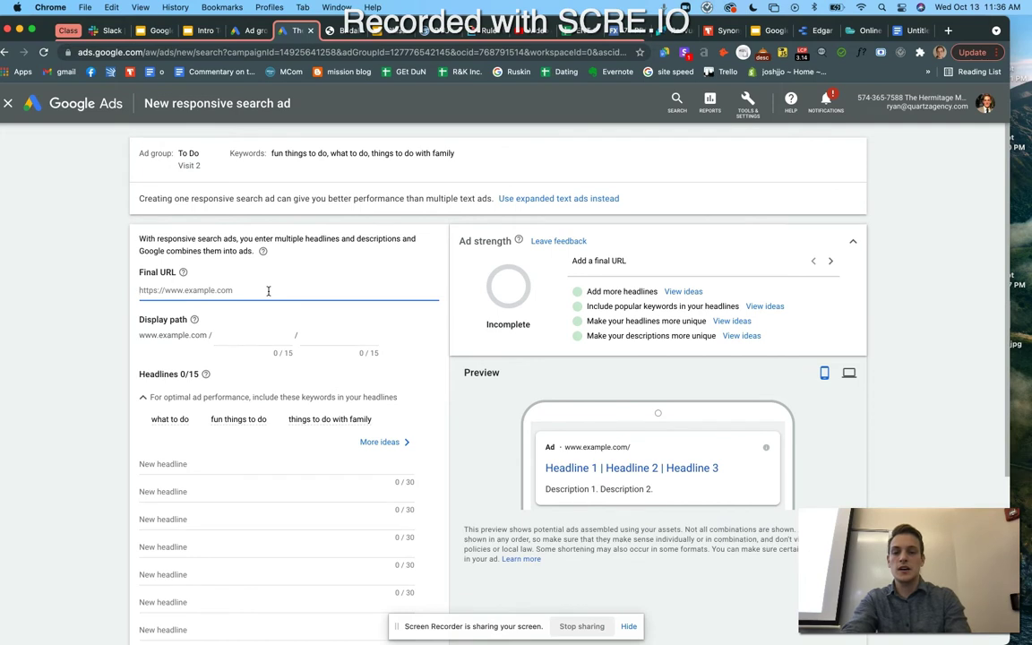
pyautogui.press('super+v')
pyautogui.click(273, 336)
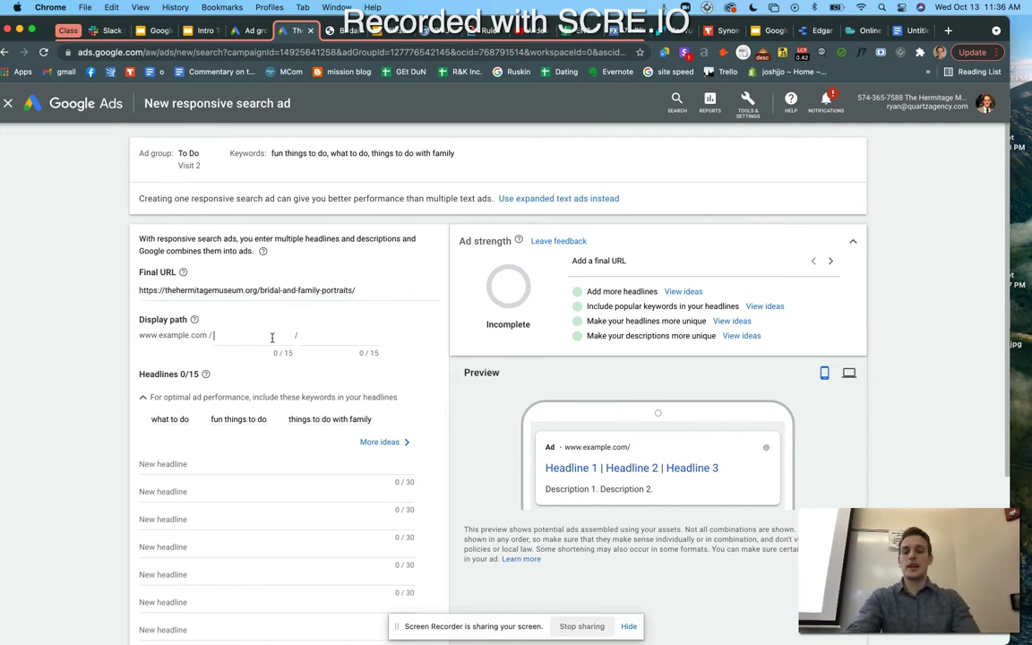
# - Open the first headline of the responsive search ad for entry
pyautogui.click(218, 475)
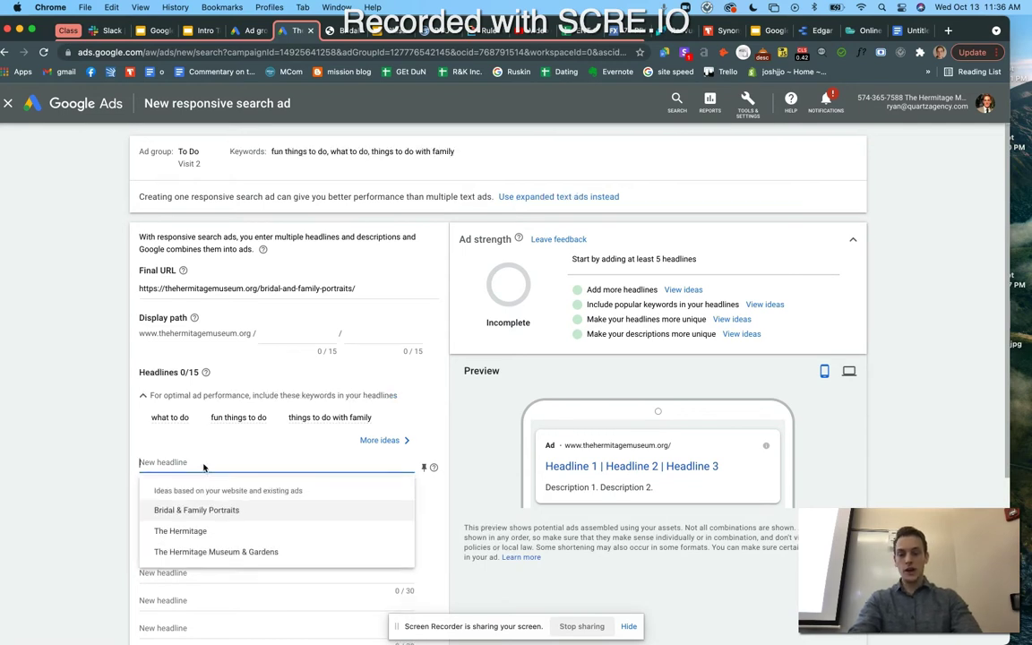
pyautogui.scroll(-1, 204, 466)
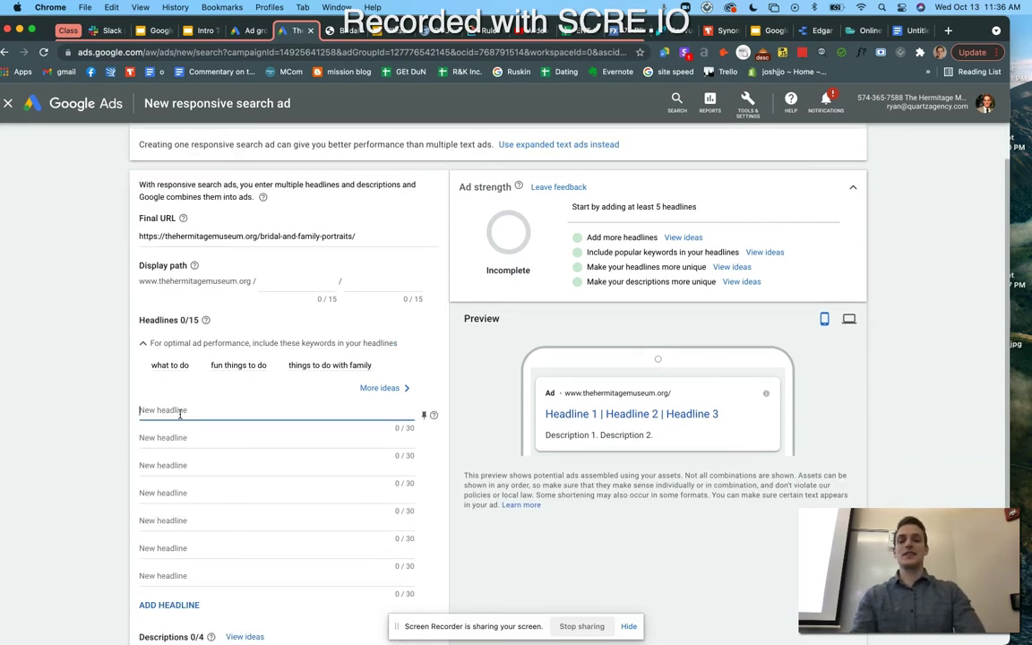
pyautogui.click(180, 413)
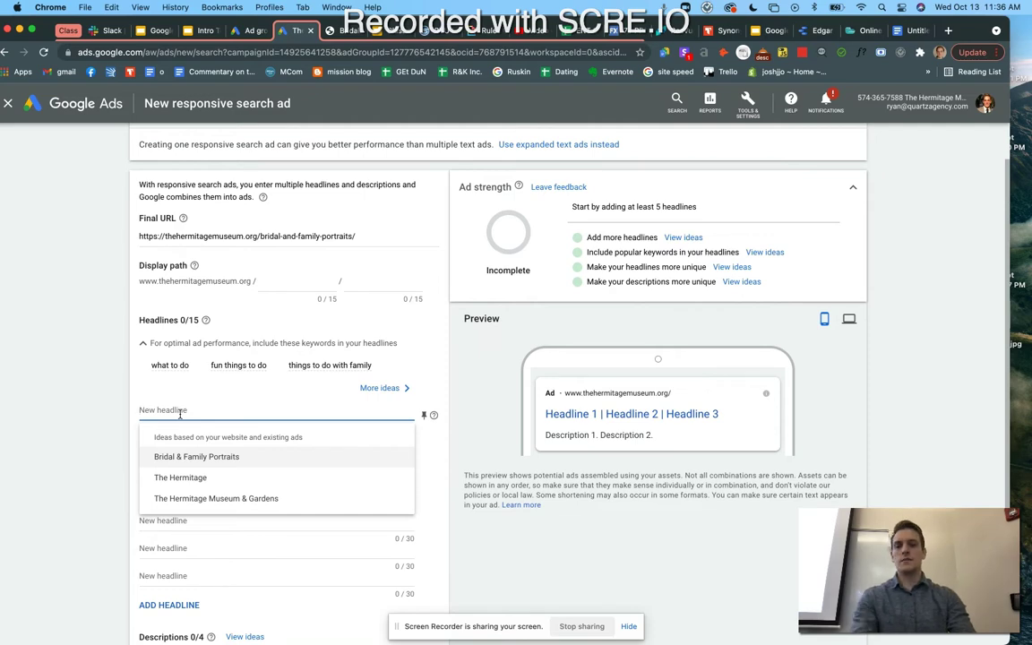
pyautogui.scroll(1, 286, 310)
pyautogui.scroll(2, 285, 311)
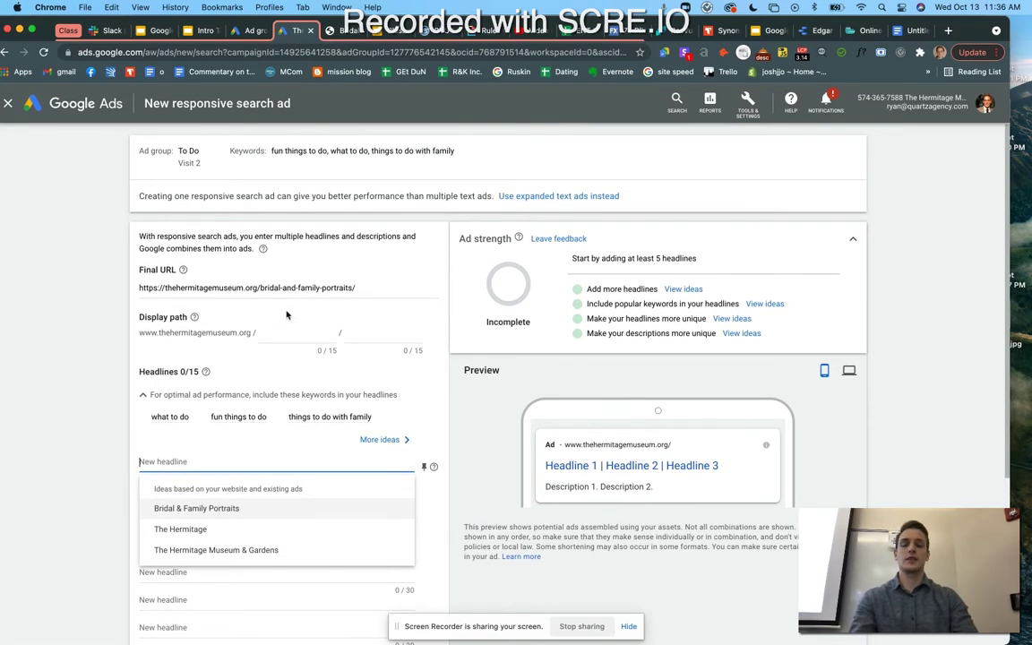
pyautogui.scroll(-3, 215, 317)
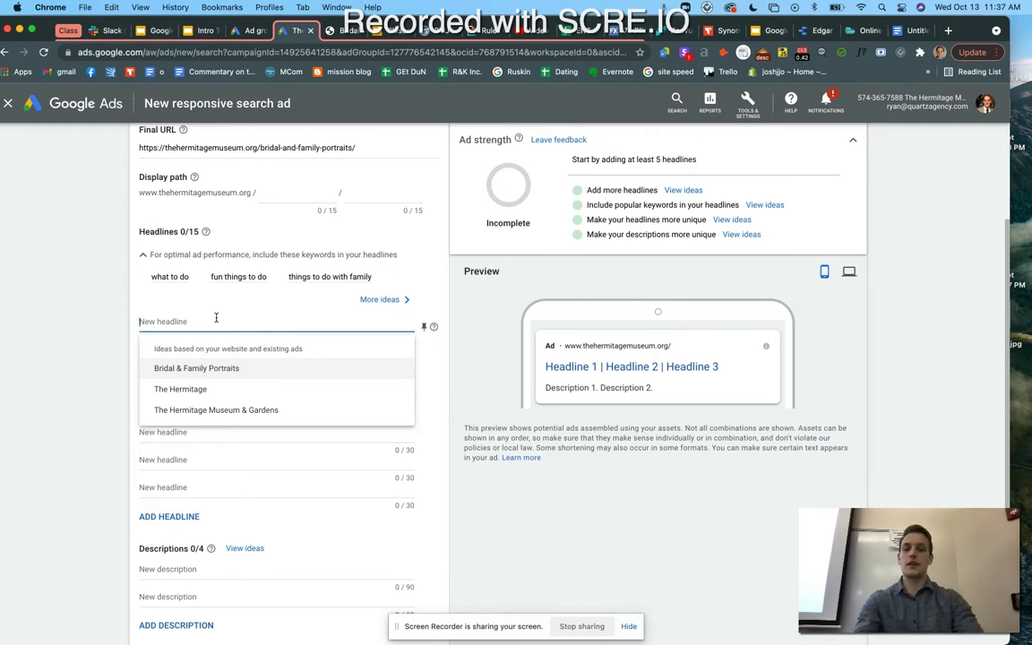
pyautogui.write('best pla')
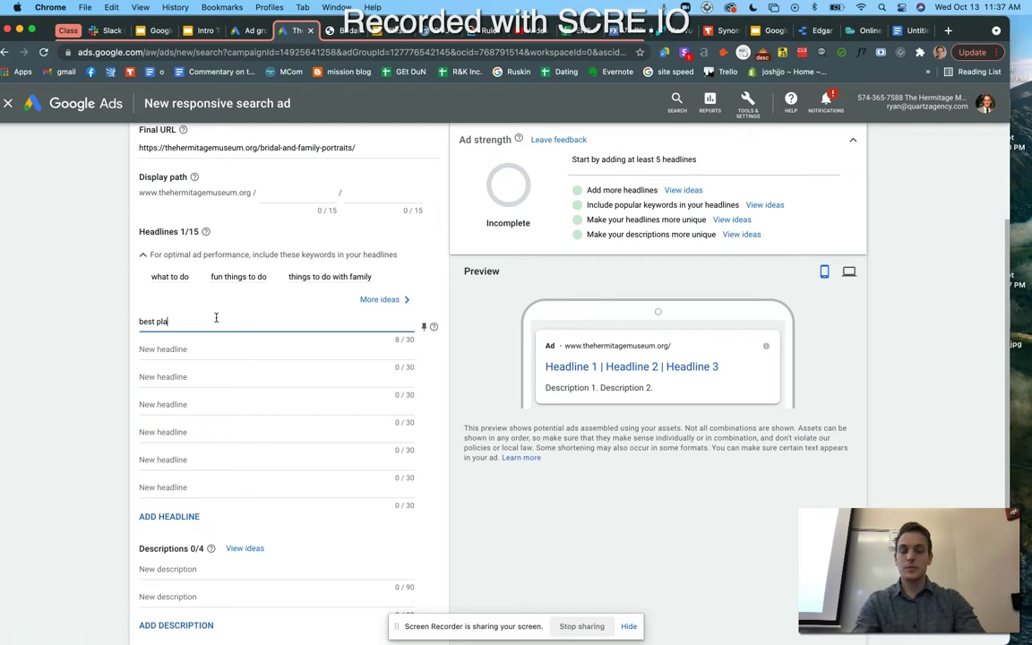
pyautogui.write('c ece for bri')
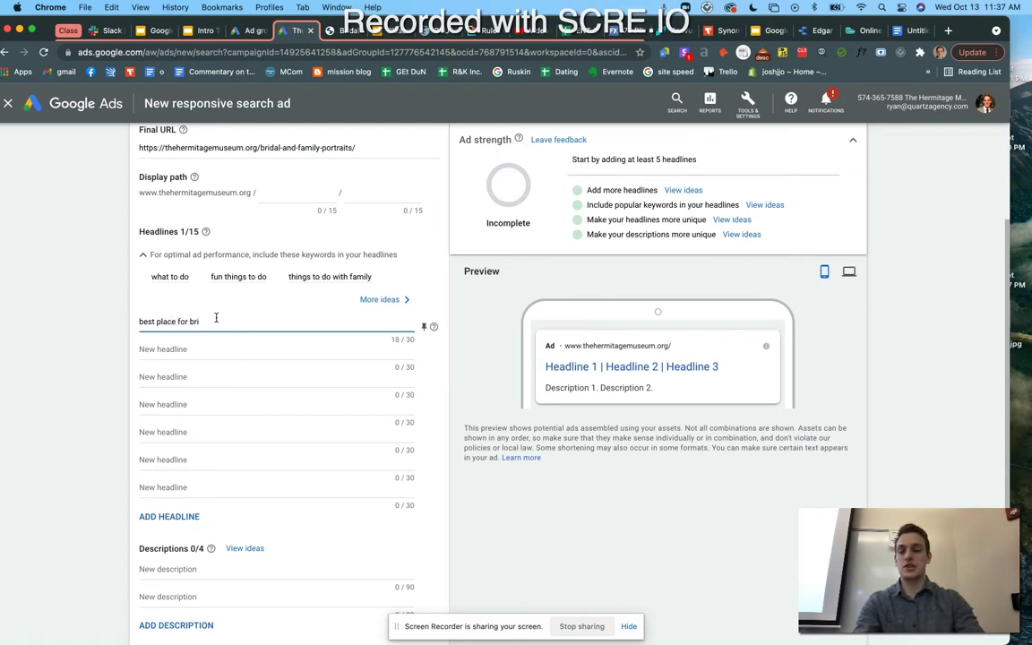
pyautogui.press('BackSpace')
pyautogui.press('BackSpace')
pyautogui.press('BackSpace')
pyautogui.press('BackSpace')
pyautogui.press('BackSpace')
pyautogui.press('BackSpace')
pyautogui.press('BackSpace')
pyautogui.press('BackSpace')
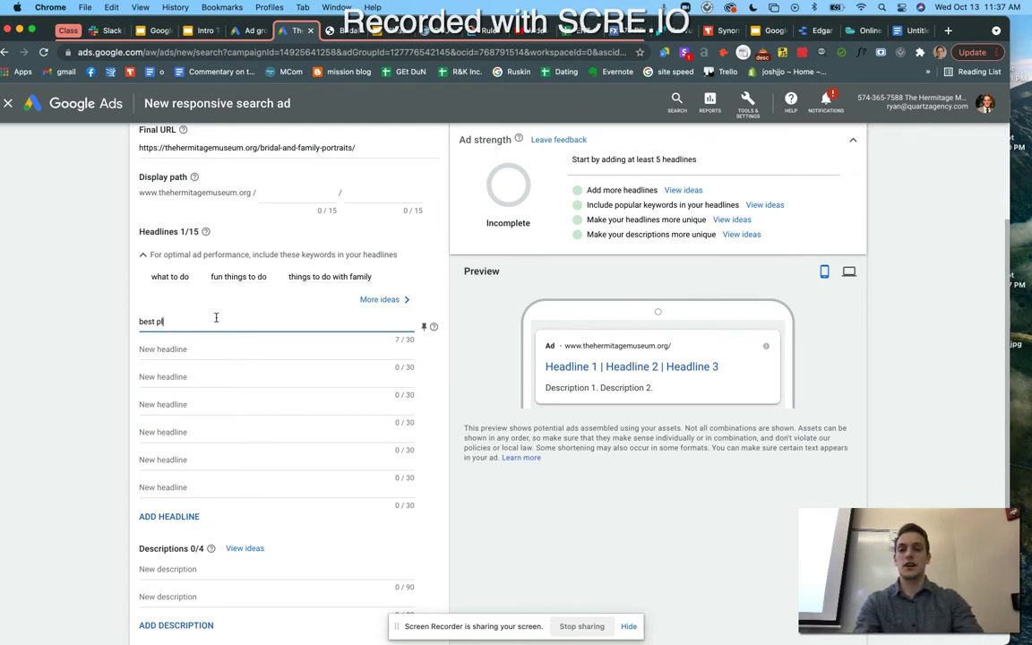
pyautogui.press('BackSpace')
pyautogui.press('BackSpace')
pyautogui.press('BackSpace')
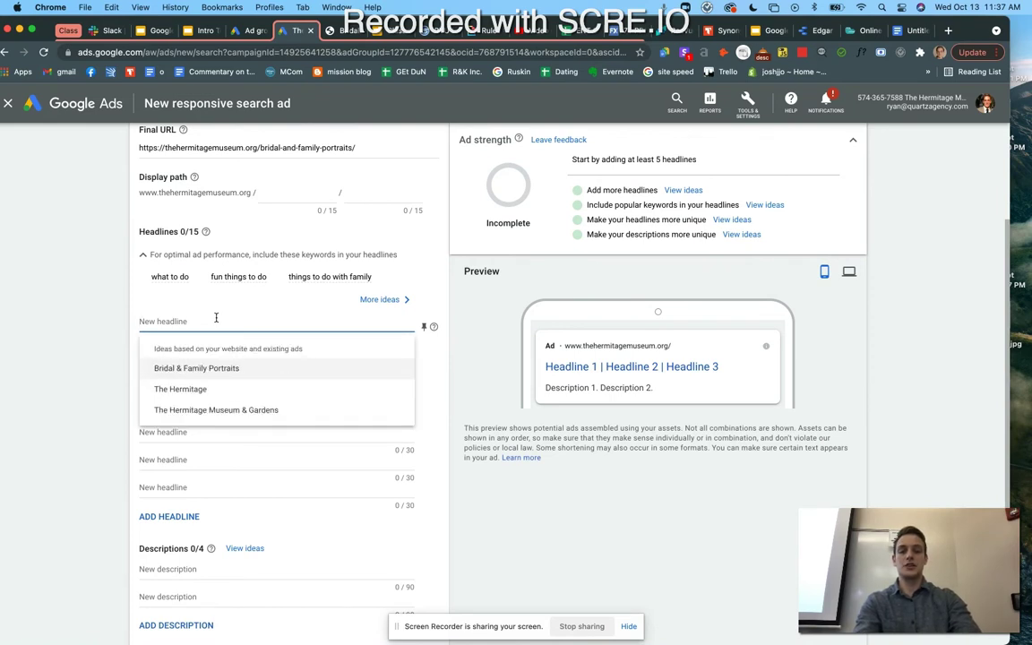
# - Enter "Best Place For Bridal Pictures" as the ad's first headline, correcting the spelling of the last word
pyautogui.write('Best')
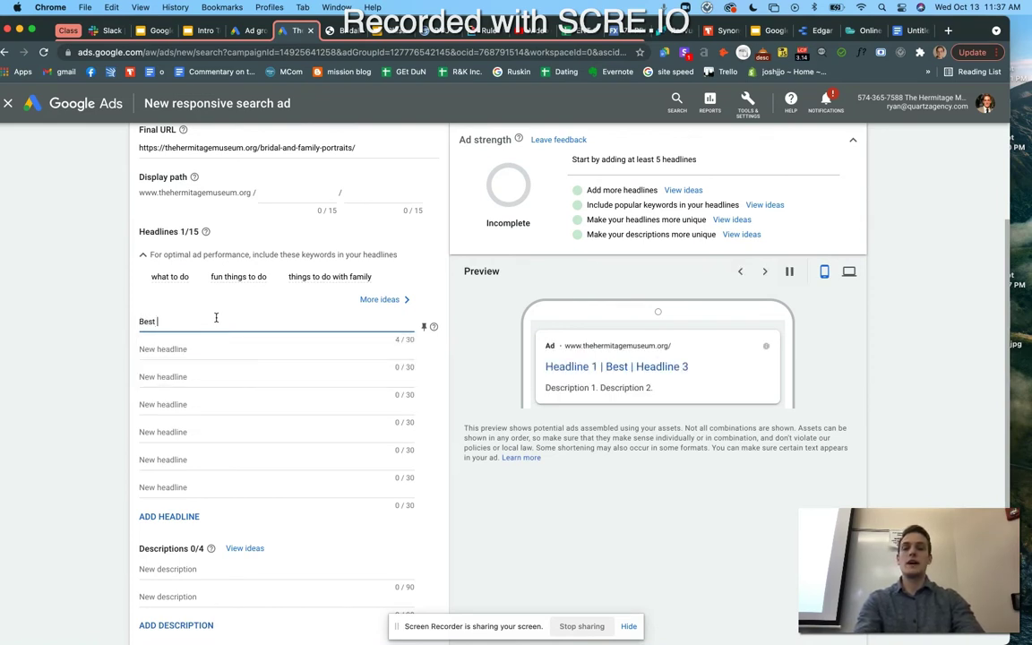
pyautogui.write(' Place')
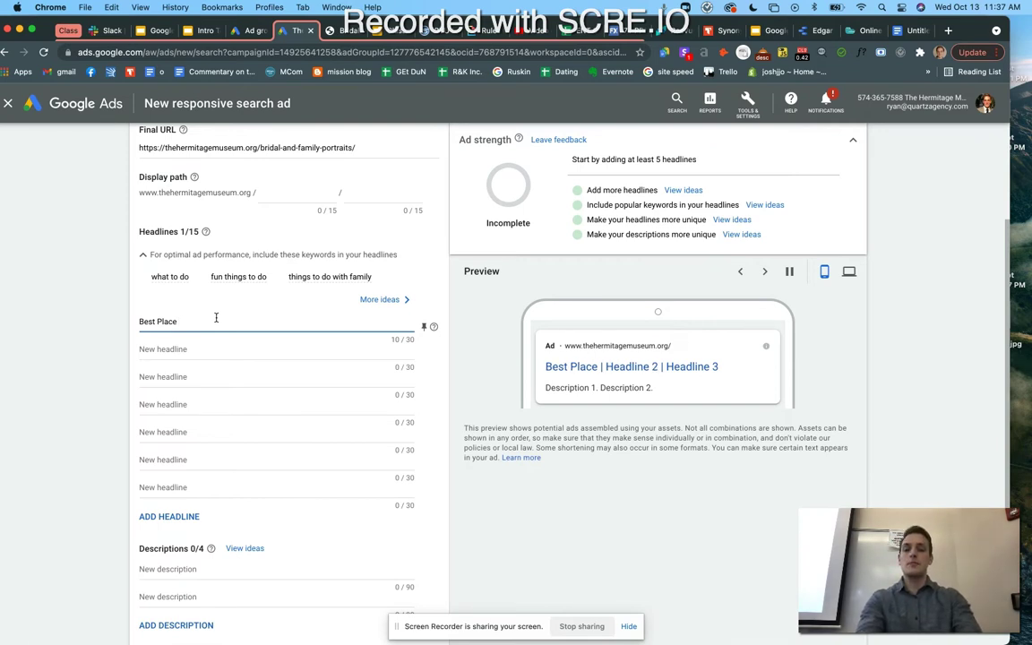
pyautogui.write('For Bri')
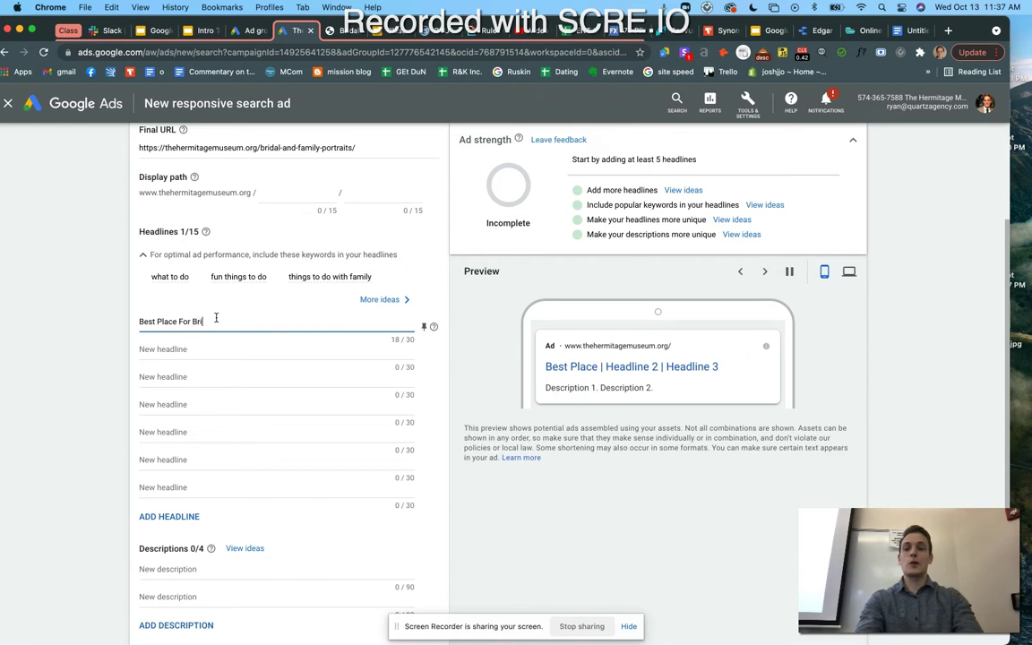
pyautogui.write('dal Pictures')
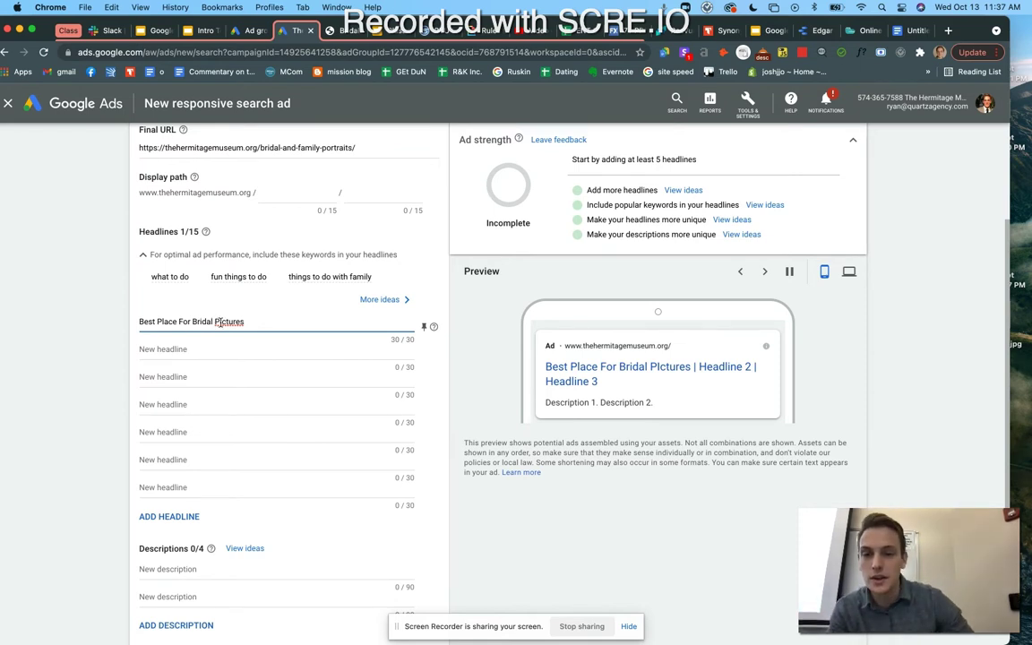
pyautogui.rightClick(218, 323)
pyautogui.click(236, 329)
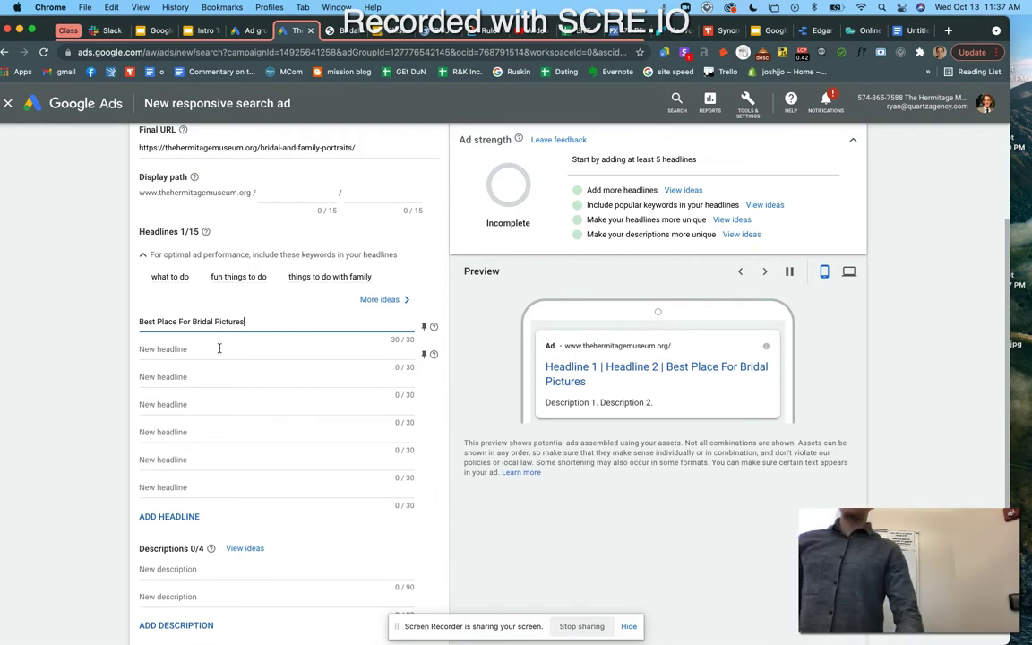
# - Enter "Bridal Venue Near Me" as the ad's second headline, with each word capitalized
pyautogui.click(218, 349)
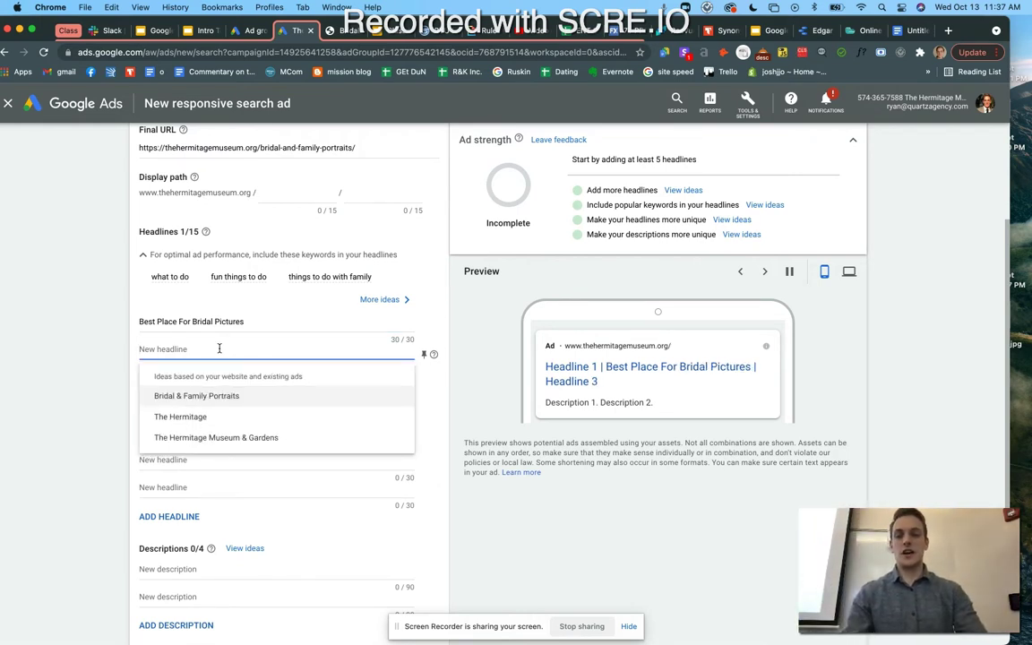
pyautogui.write('Bir')
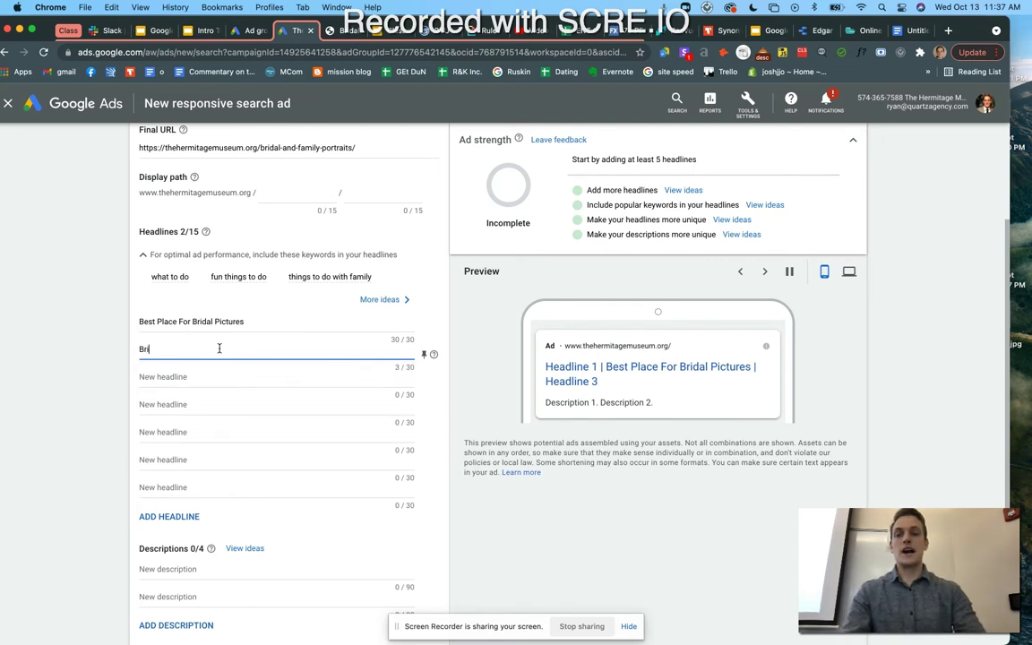
pyautogui.write('dal venue n')
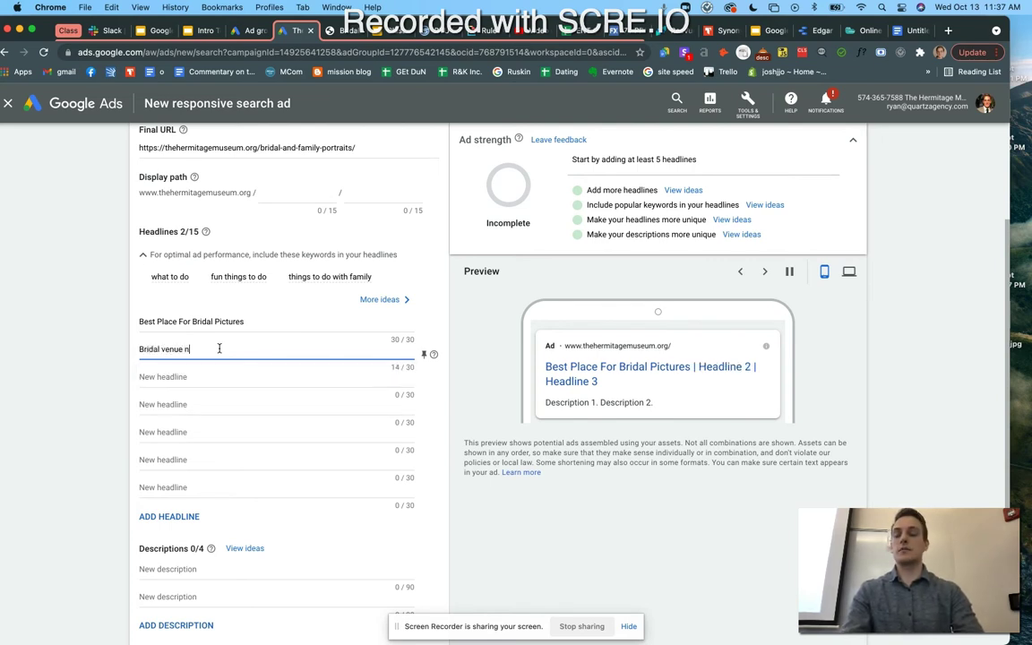
pyautogui.press('BackSpace')
pyautogui.press('BackSpace')
pyautogui.press('BackSpace')
pyautogui.press('BackSpace')
pyautogui.press('BackSpace')
pyautogui.write('V')
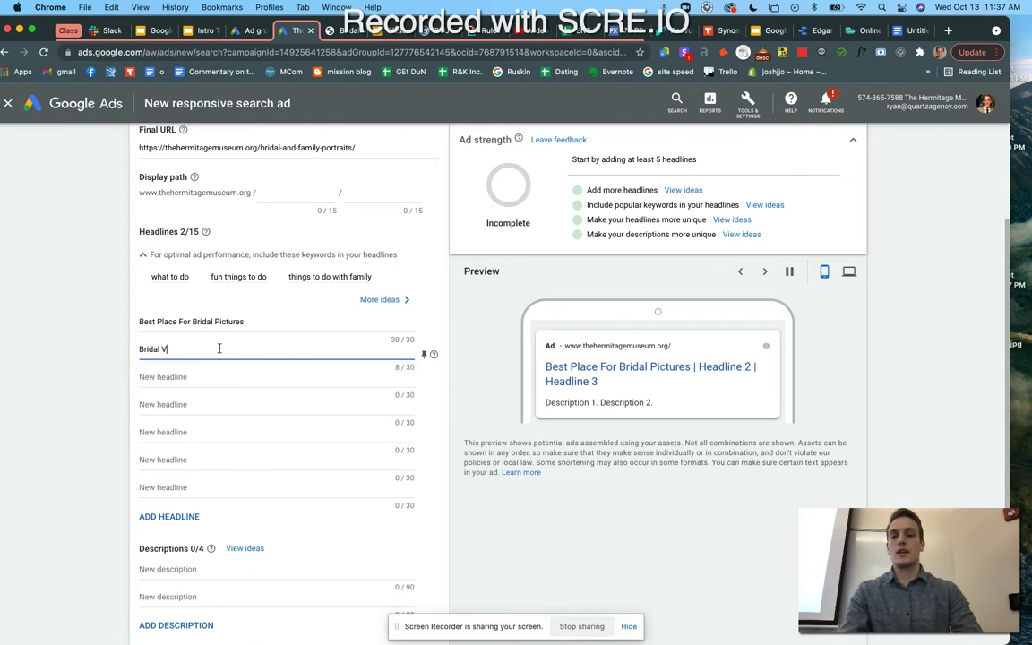
pyautogui.write('enue near M')
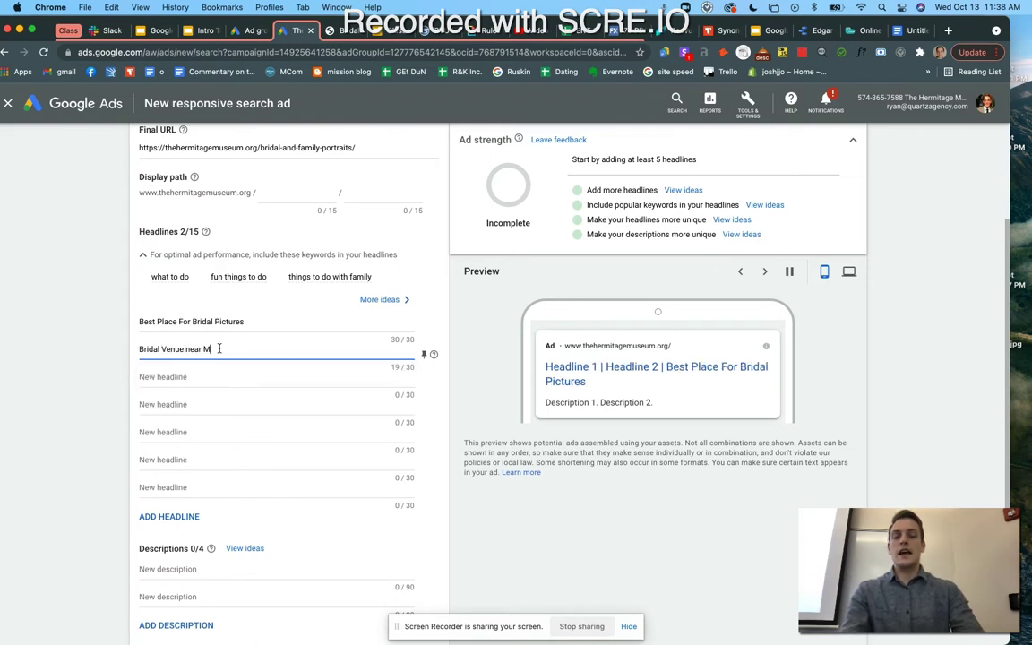
pyautogui.press('BackSpace')
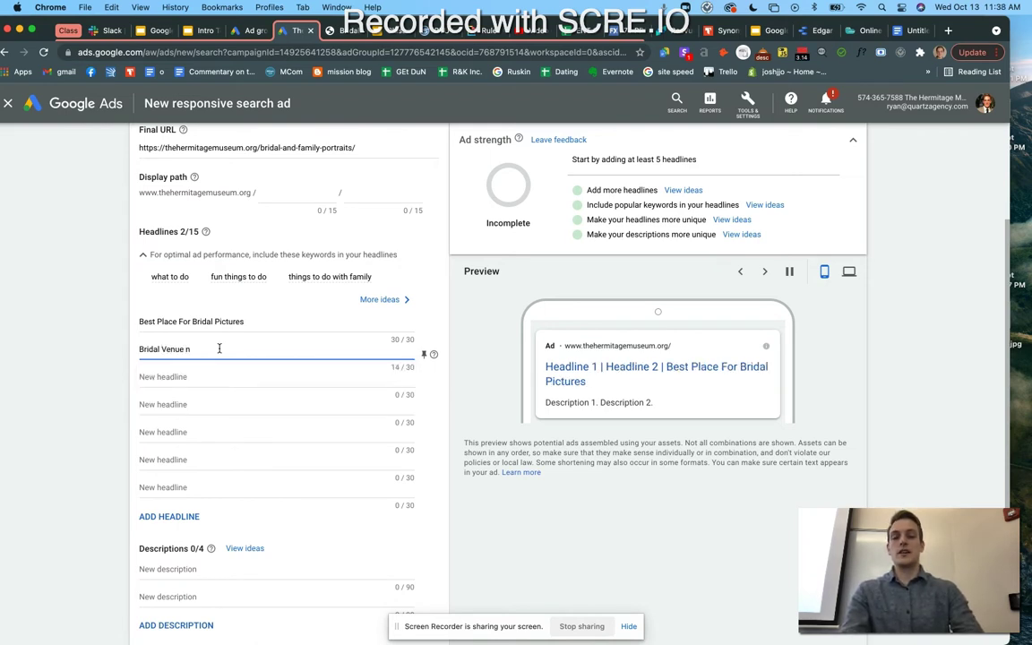
pyautogui.write('Near Me')
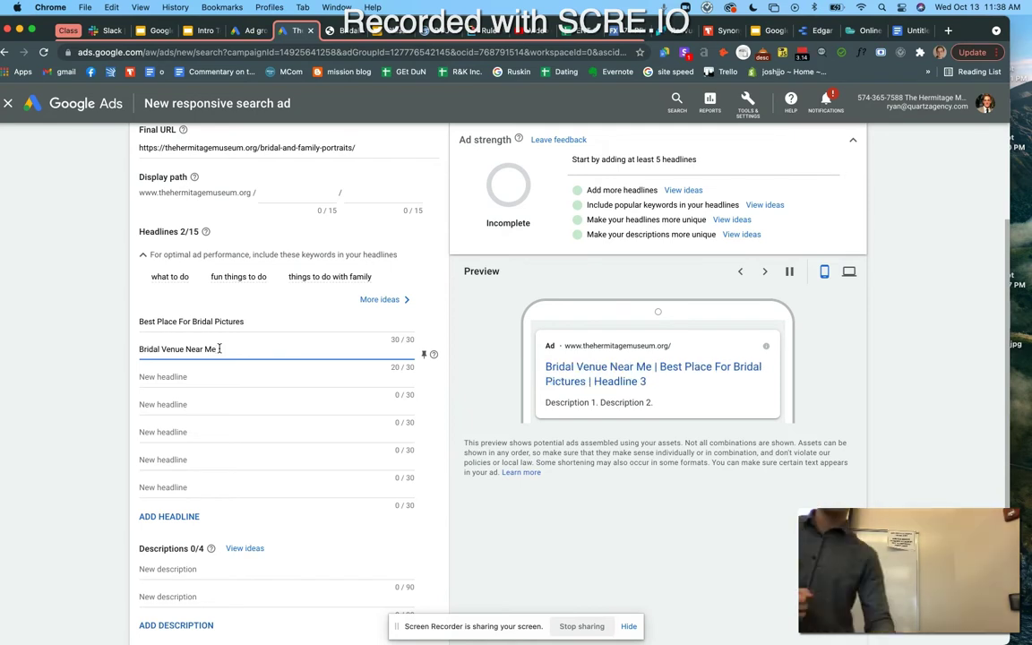
# - Enter the first description as "The Hermitage Museum Garden have been a long time favoerite venue for bridals in Norfolk"
pyautogui.scroll(-2, 240, 257)
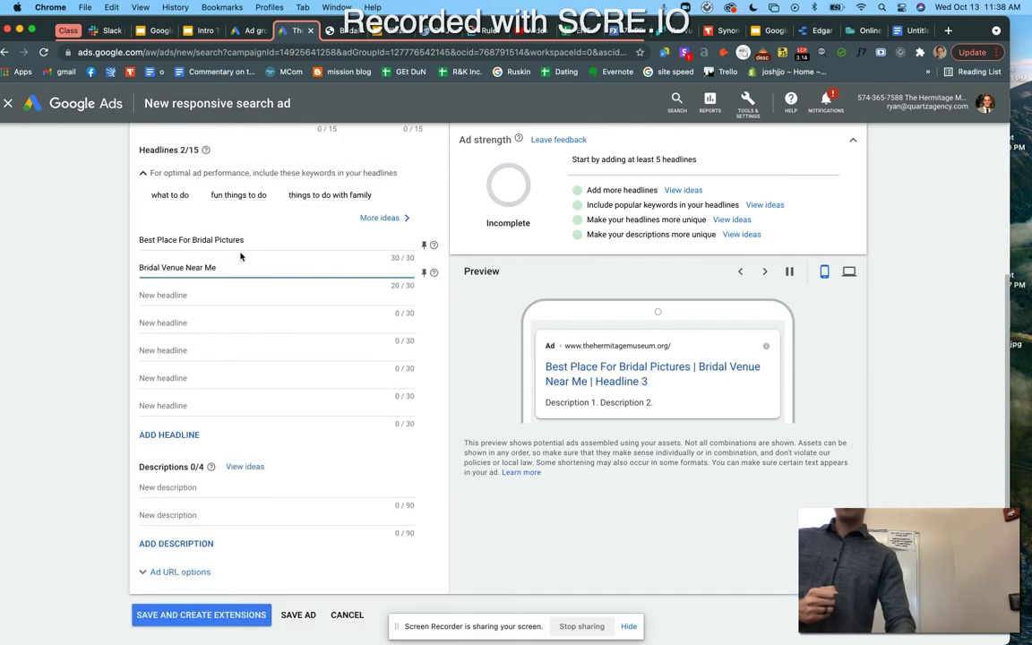
pyautogui.scroll(2, 240, 257)
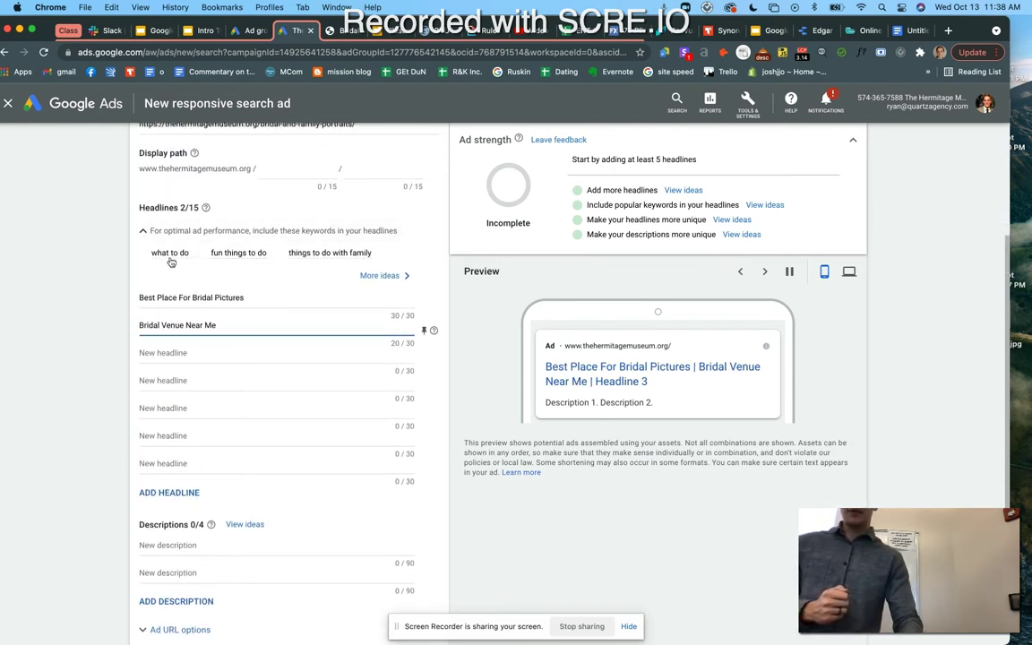
pyautogui.click(198, 354)
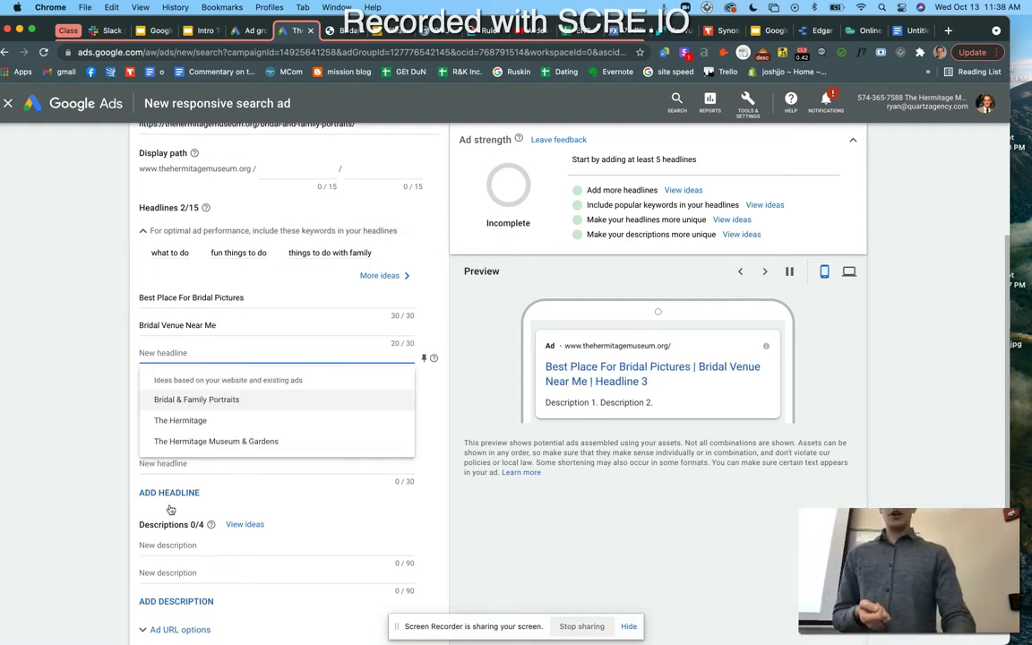
pyautogui.click(164, 547)
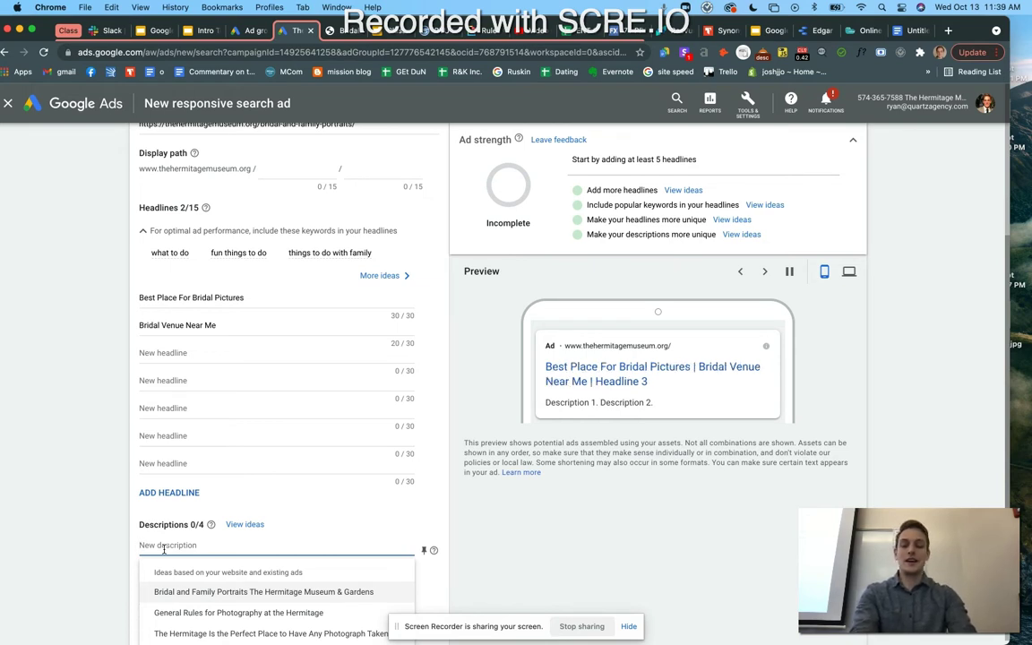
pyautogui.write('Ther hermi')
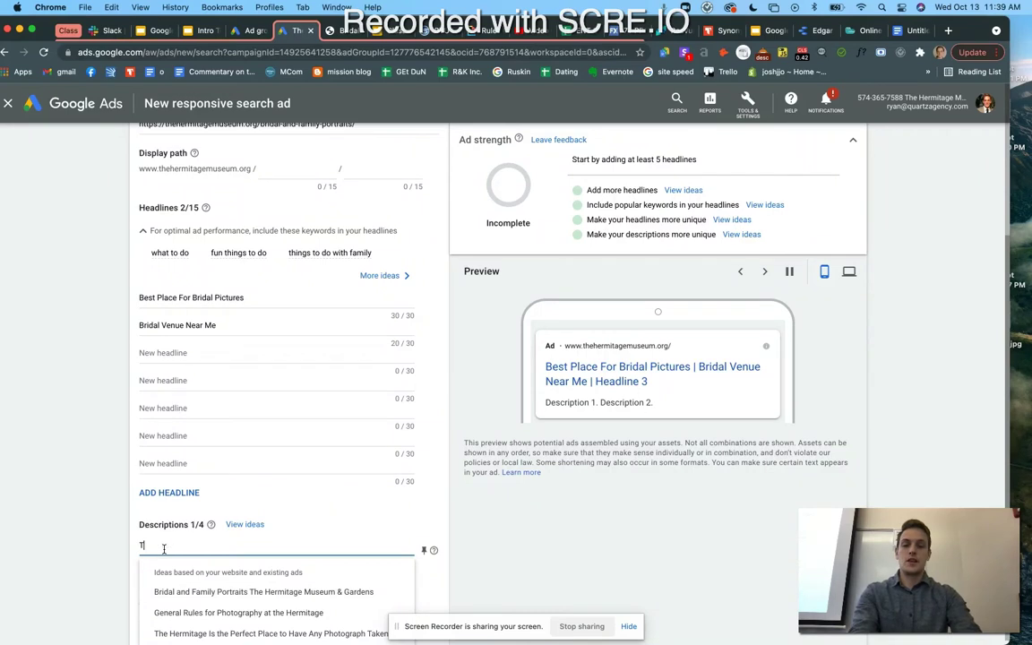
pyautogui.press('BackSpace')
pyautogui.press('BackSpace')
pyautogui.press('BackSpace')
pyautogui.press('BackSpace')
pyautogui.press('BackSpace')
pyautogui.press('BackSpace')
pyautogui.press('BackSpace')
pyautogui.press('BackSpace')
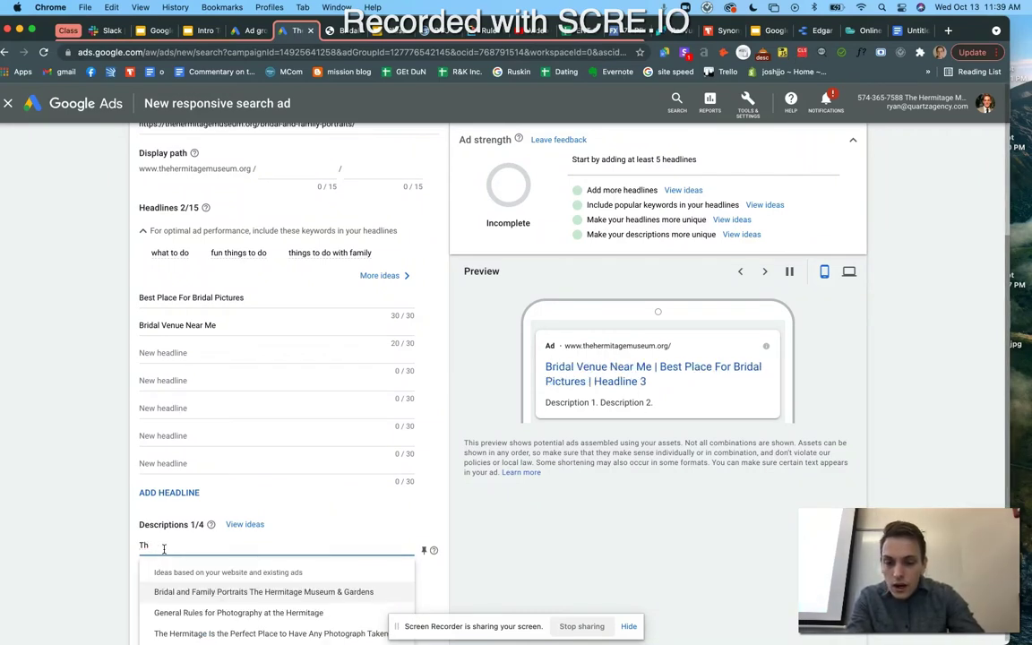
pyautogui.write('e Hermita')
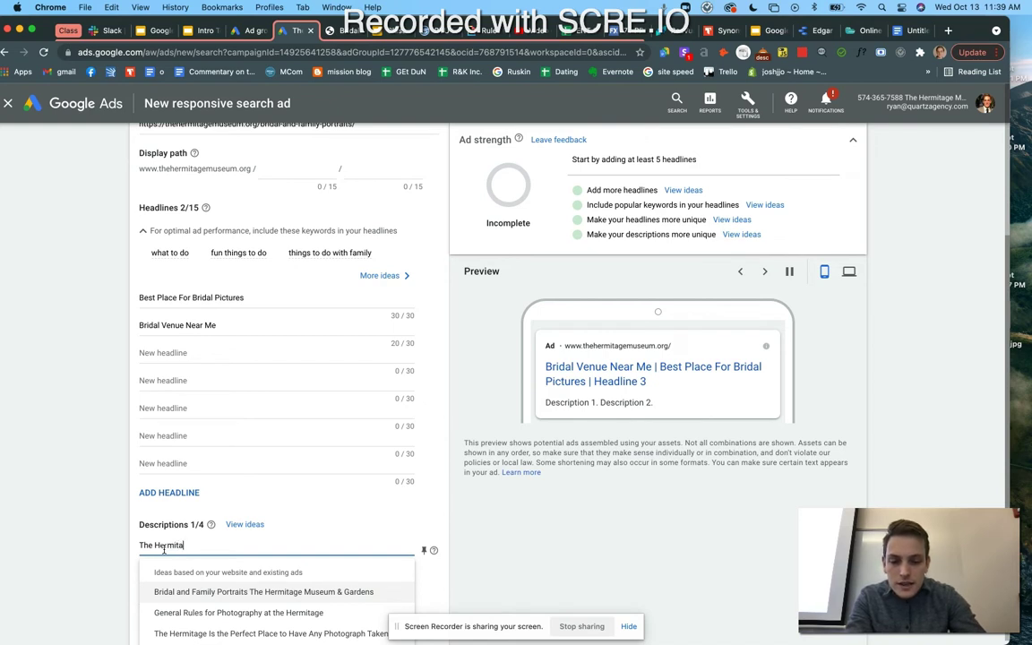
pyautogui.write('ge Museum')
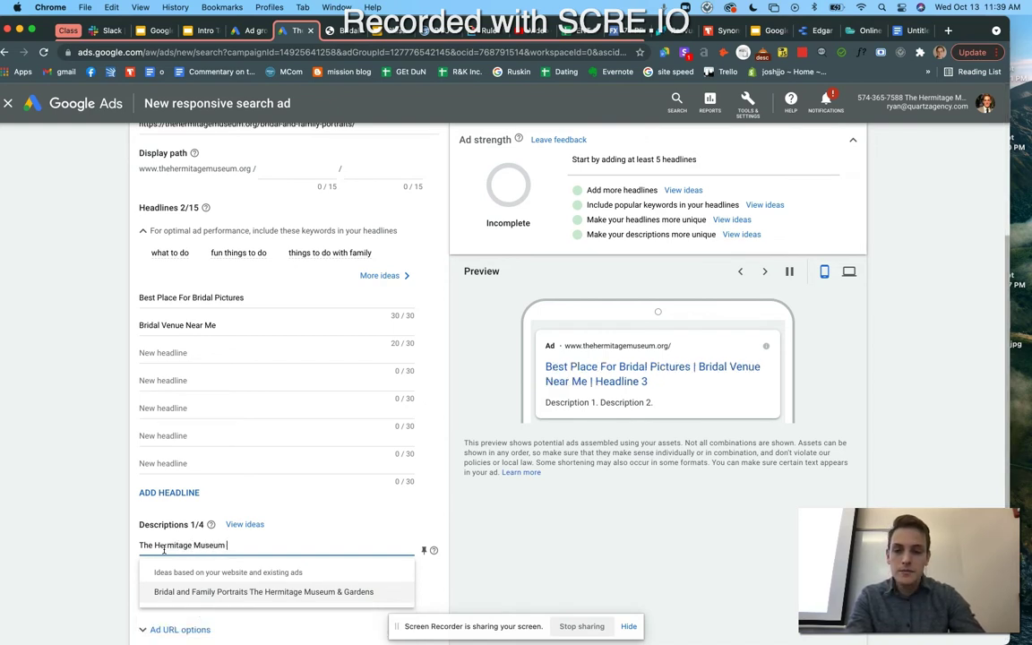
pyautogui.write(' Garden')
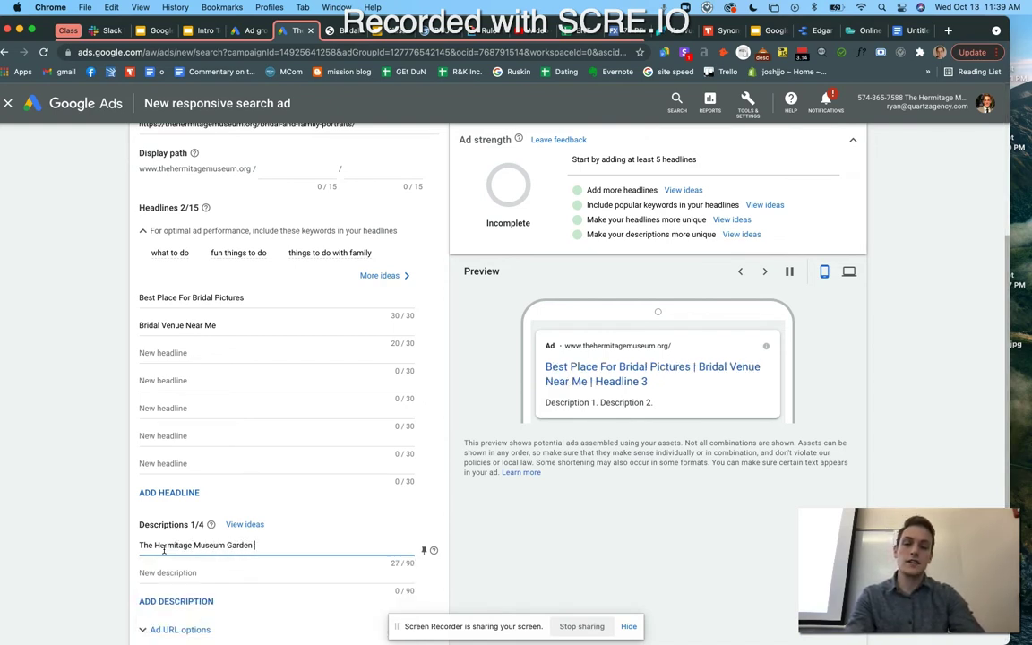
pyautogui.write(' have been a long time')
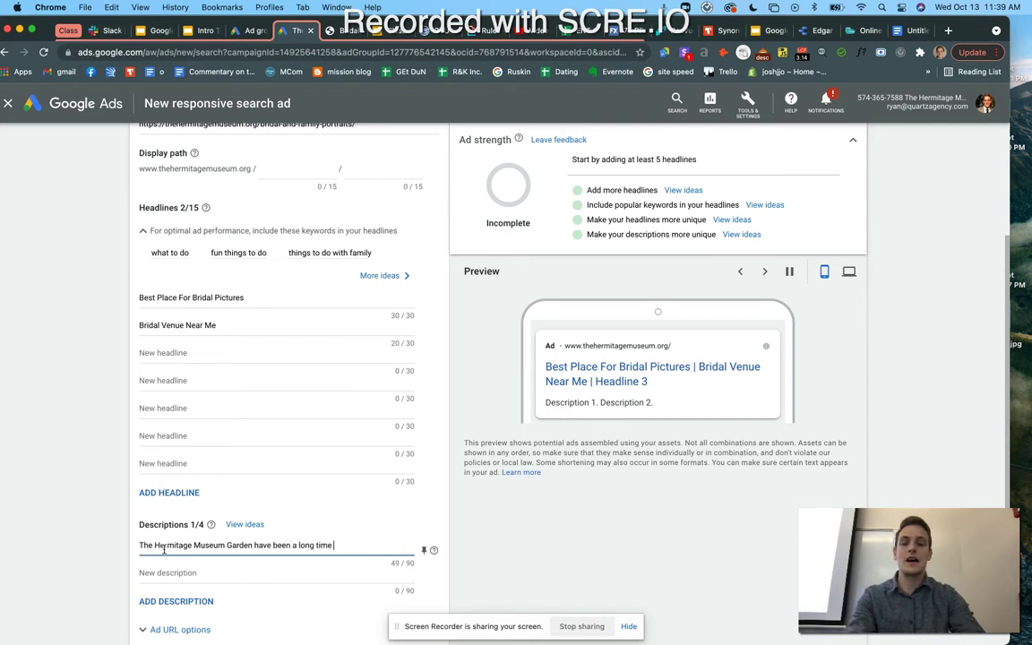
pyautogui.write(' fayoerite l')
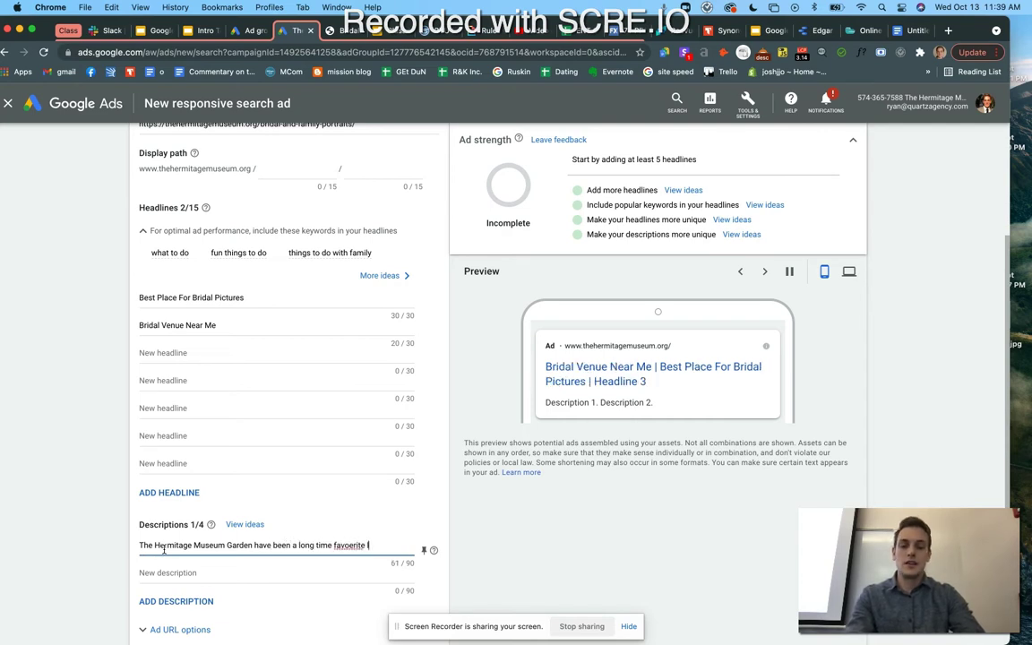
pyautogui.press('BackSpace')
pyautogui.press('BackSpace')
pyautogui.write('venue')
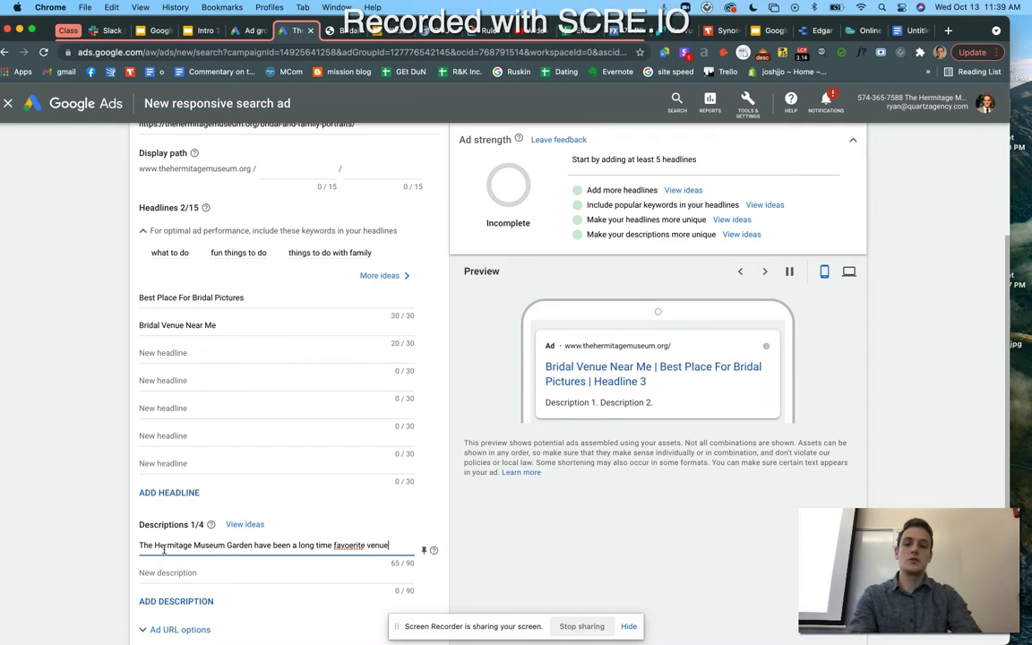
pyautogui.write(' for bridals in Norfol')
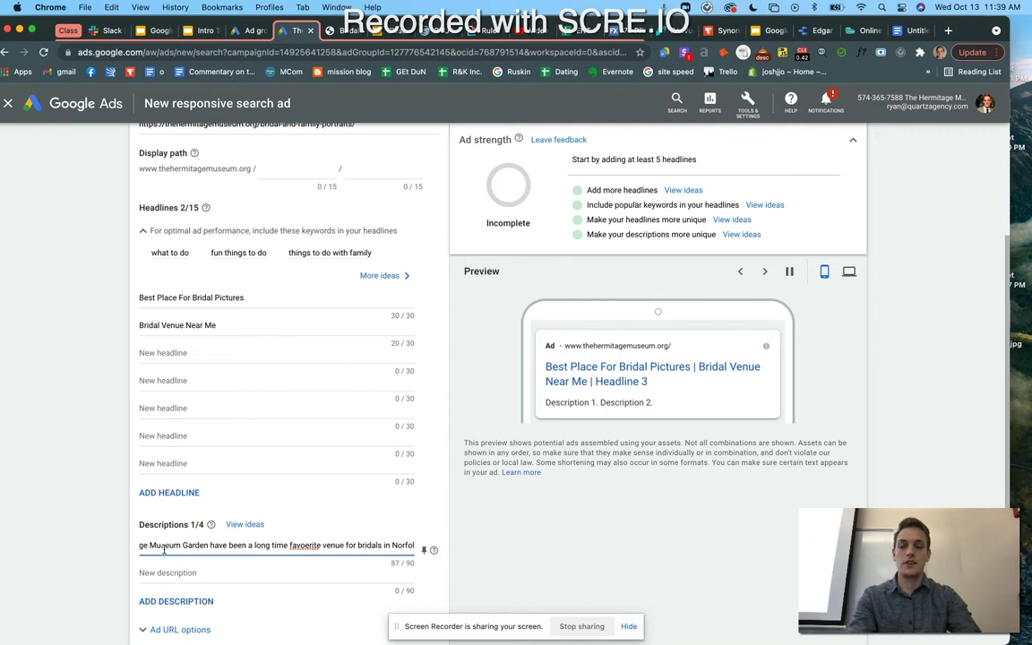
pyautogui.write('k')
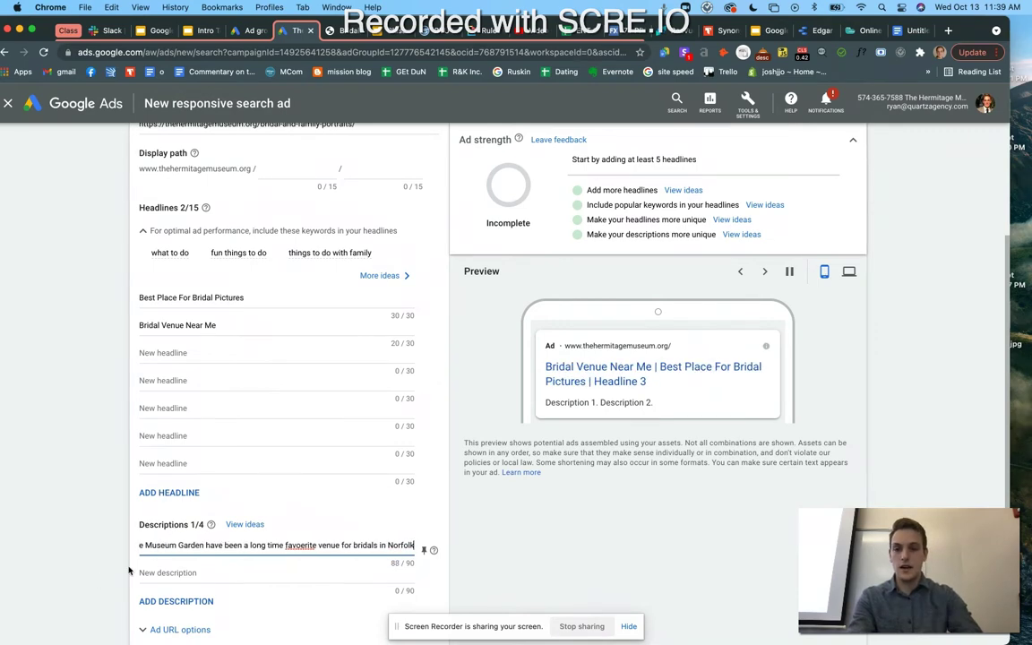
# - Enter "A bridal venue that will make the most" as the ad's second description
pyautogui.click(185, 573)
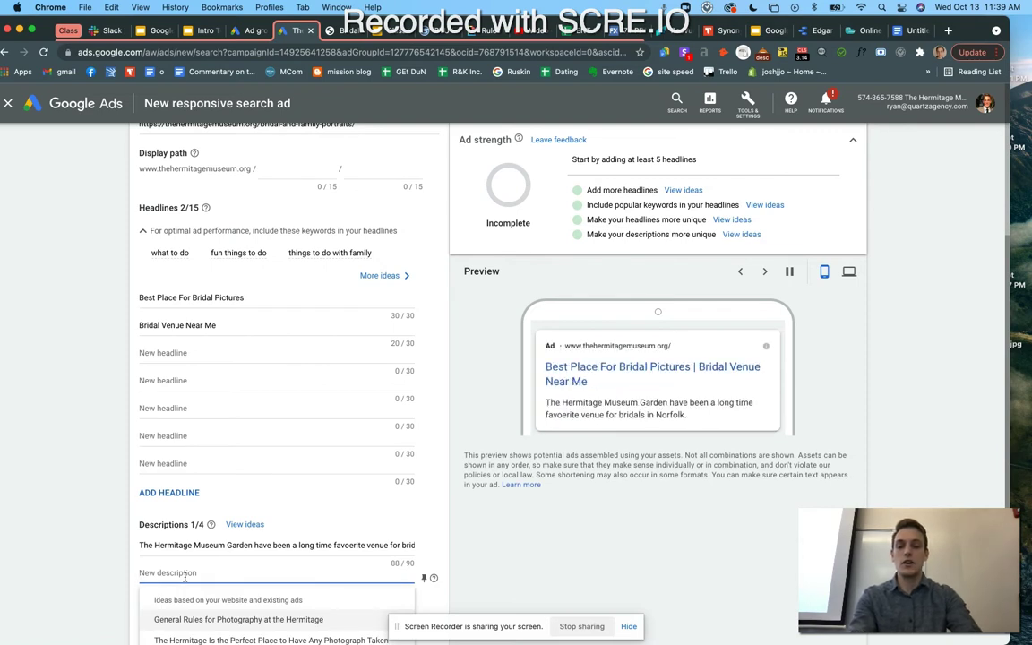
pyautogui.write('A b')
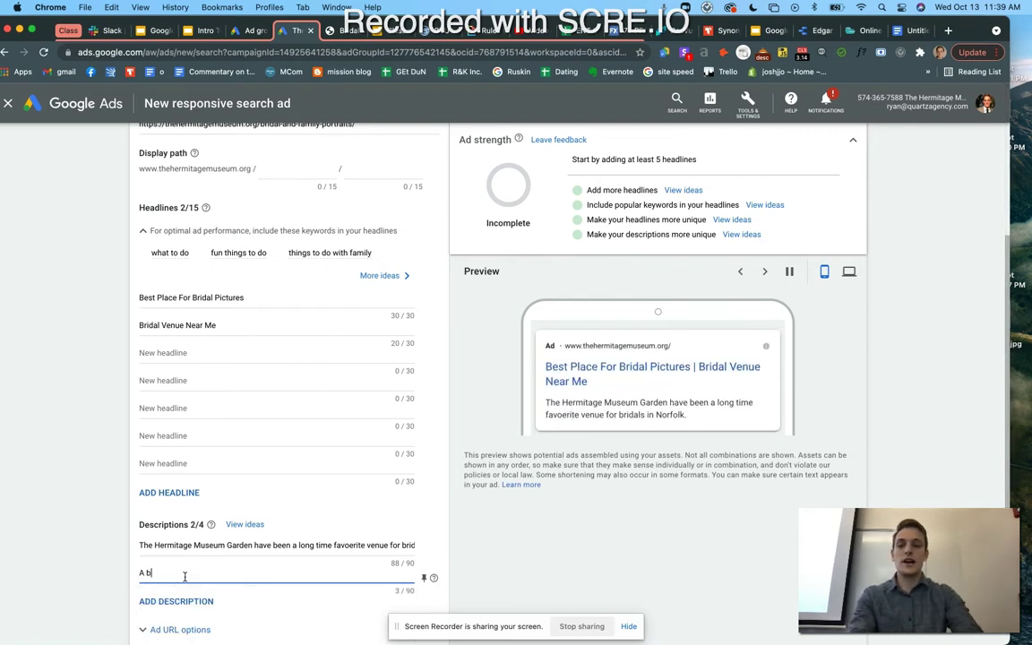
pyautogui.write('ridal ven')
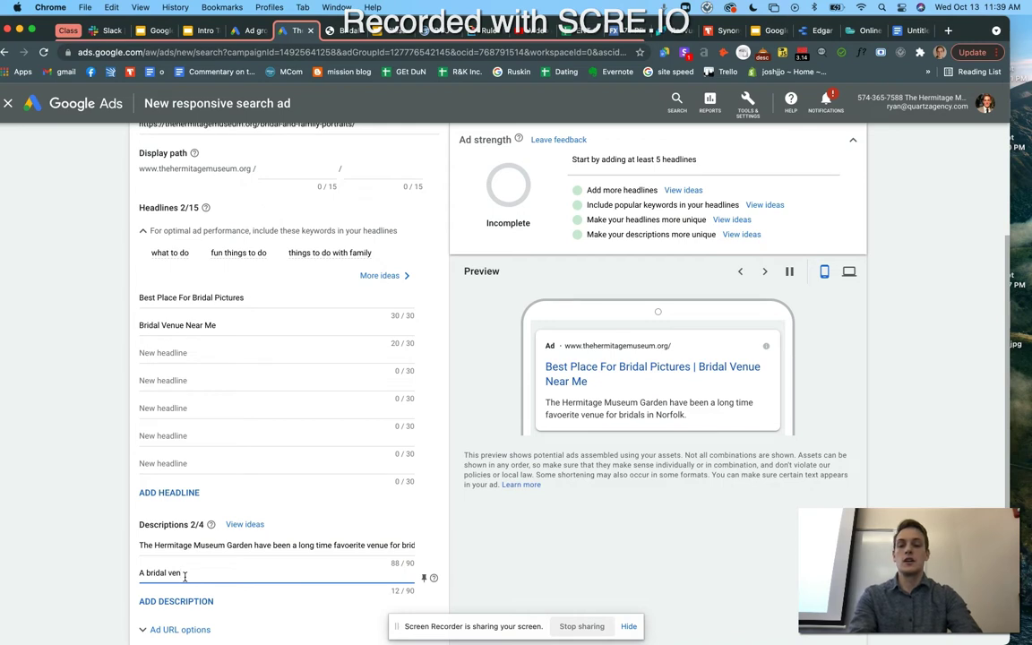
pyautogui.write('ue that wi')
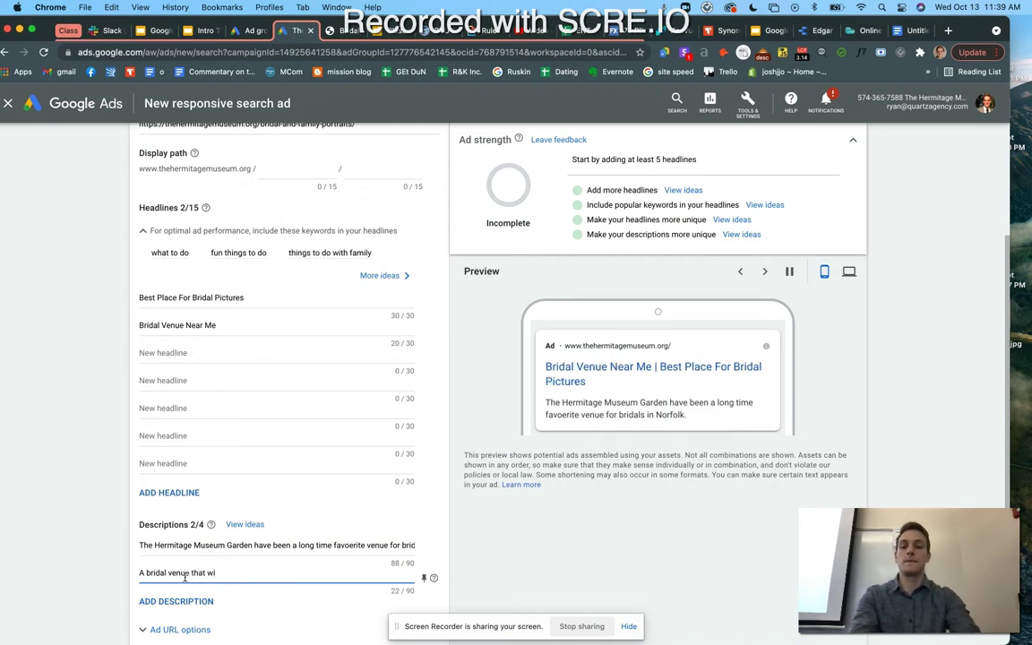
pyautogui.press('BackSpace')
pyautogui.write('ill make ')
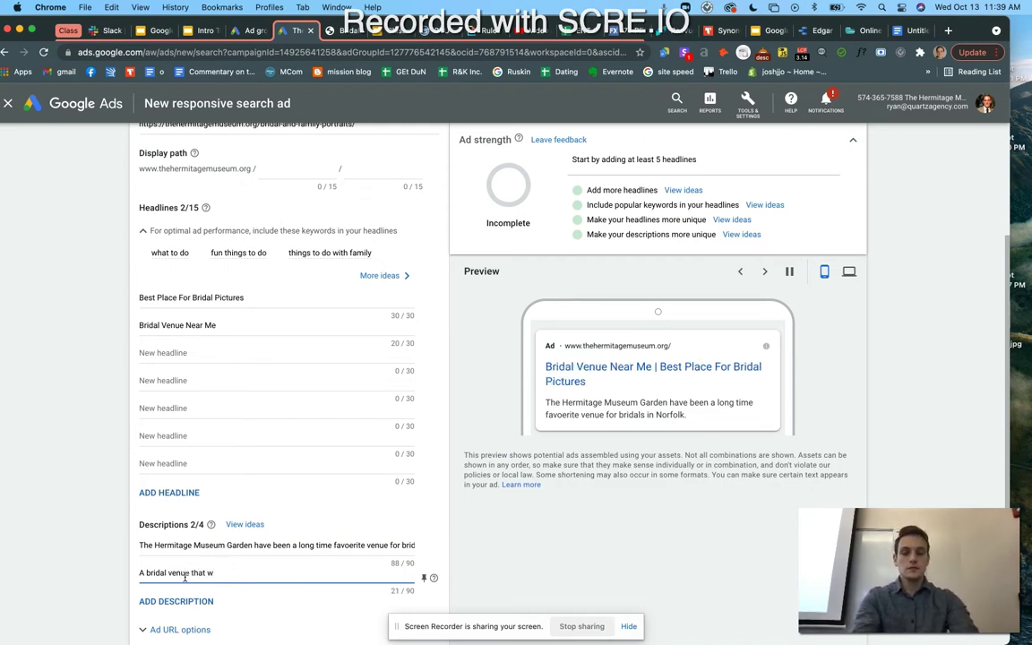
pyautogui.write('the m')
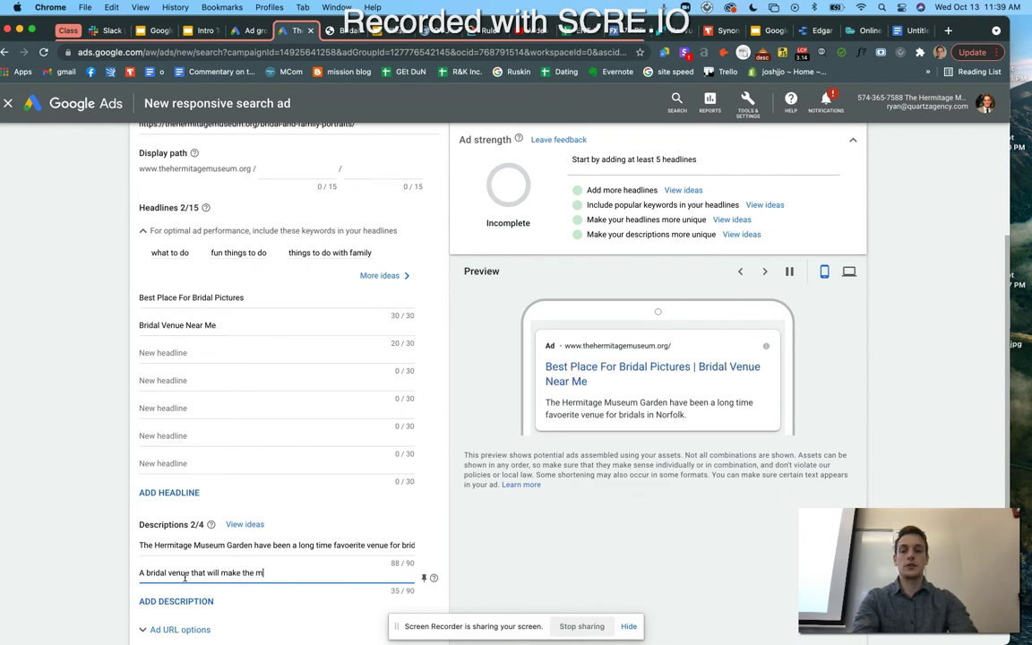
pyautogui.write('ost of your')
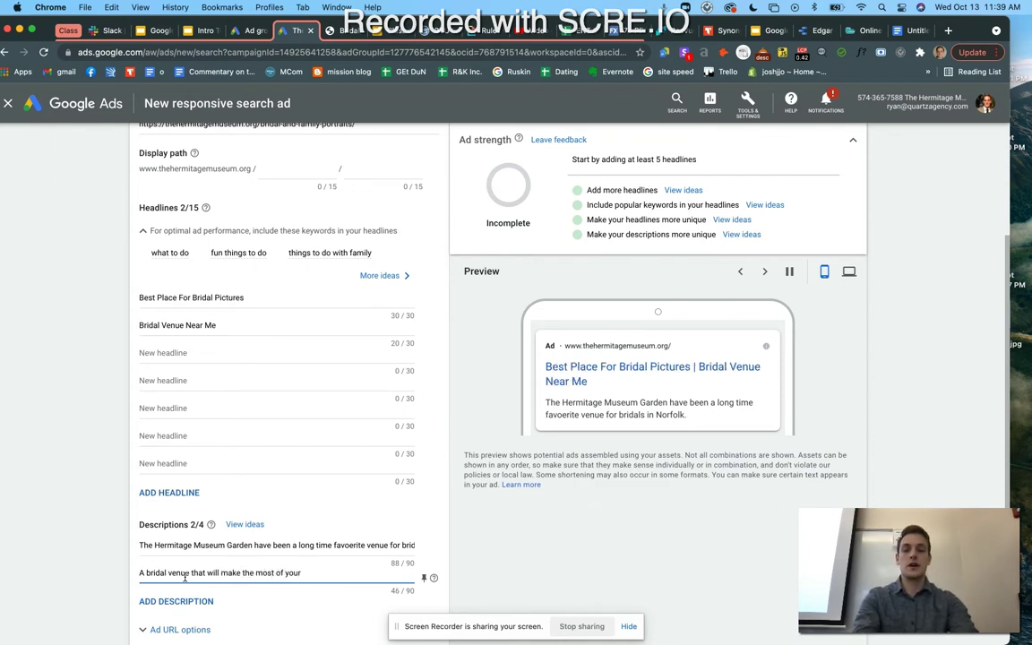
pyautogui.press('BackSpace')
pyautogui.press('BackSpace')
pyautogui.press('BackSpace')
pyautogui.press('BackSpace')
pyautogui.press('BackSpace')
pyautogui.press('BackSpace')
pyautogui.press('BackSpace')
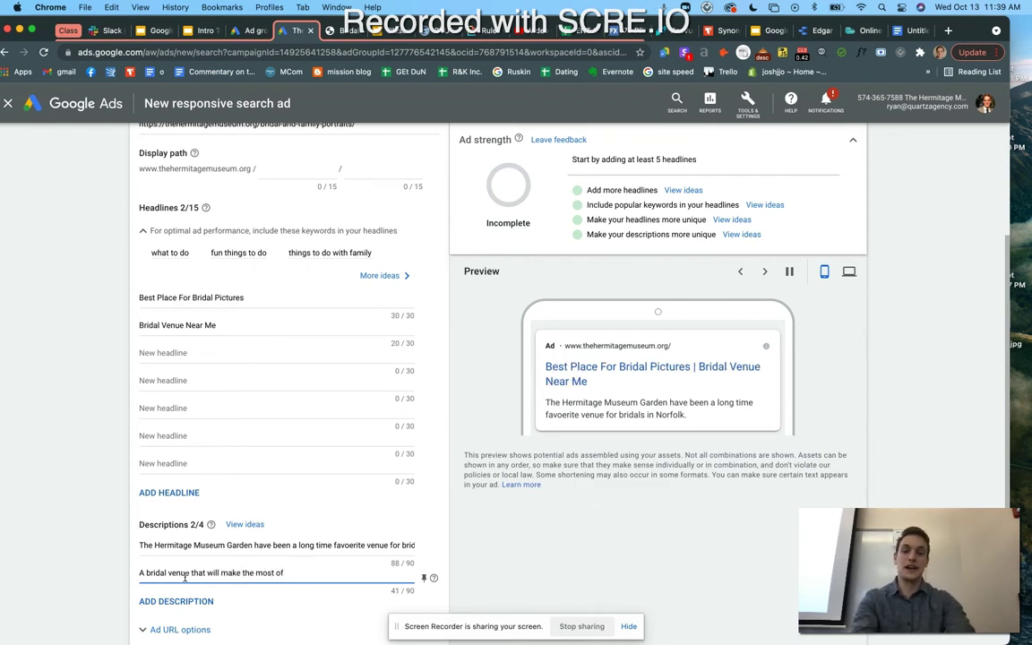
pyautogui.press('BackSpace')
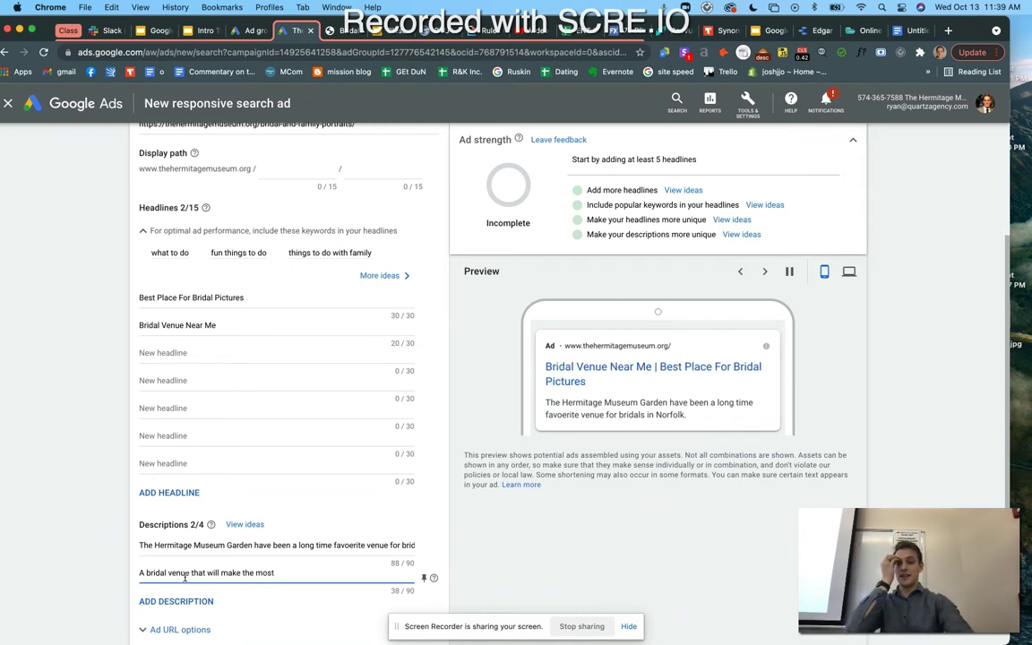
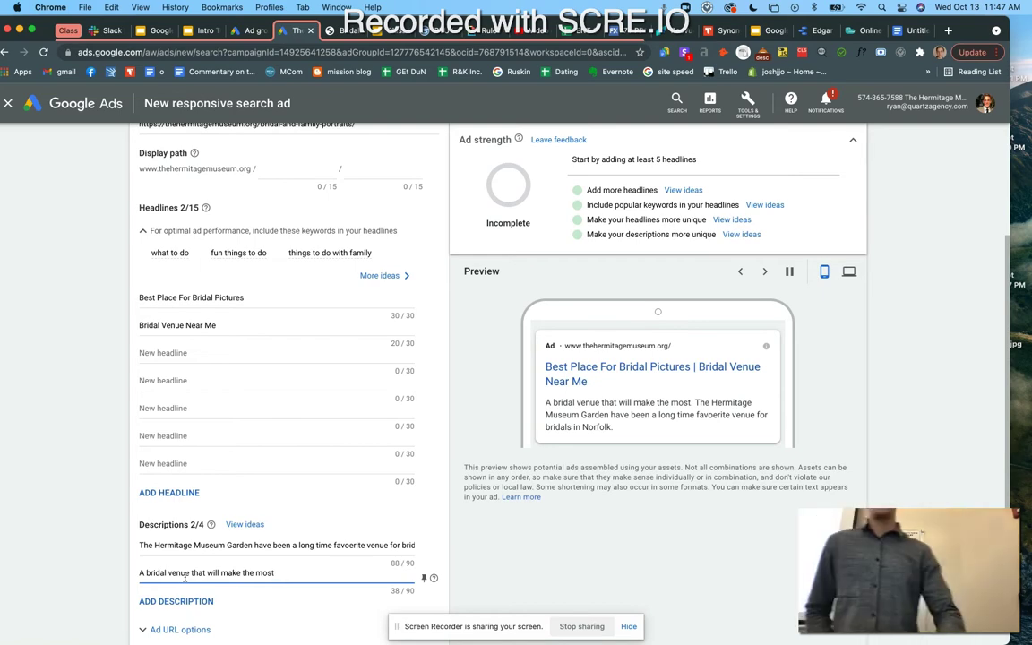
pyautogui.scroll(3, 186, 578)
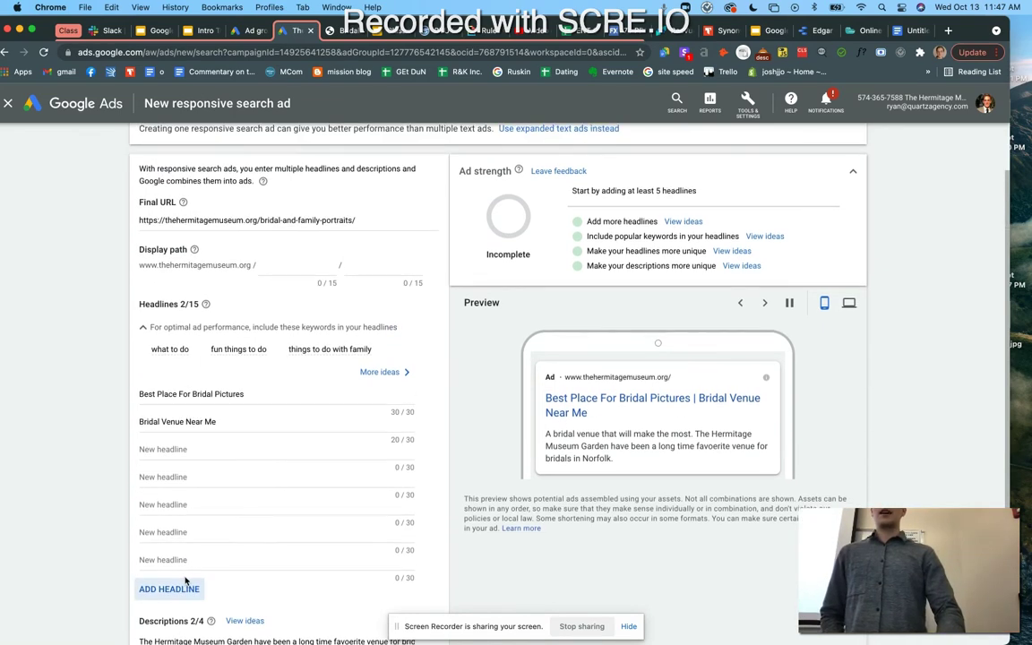
pyautogui.scroll(2, 185, 580)
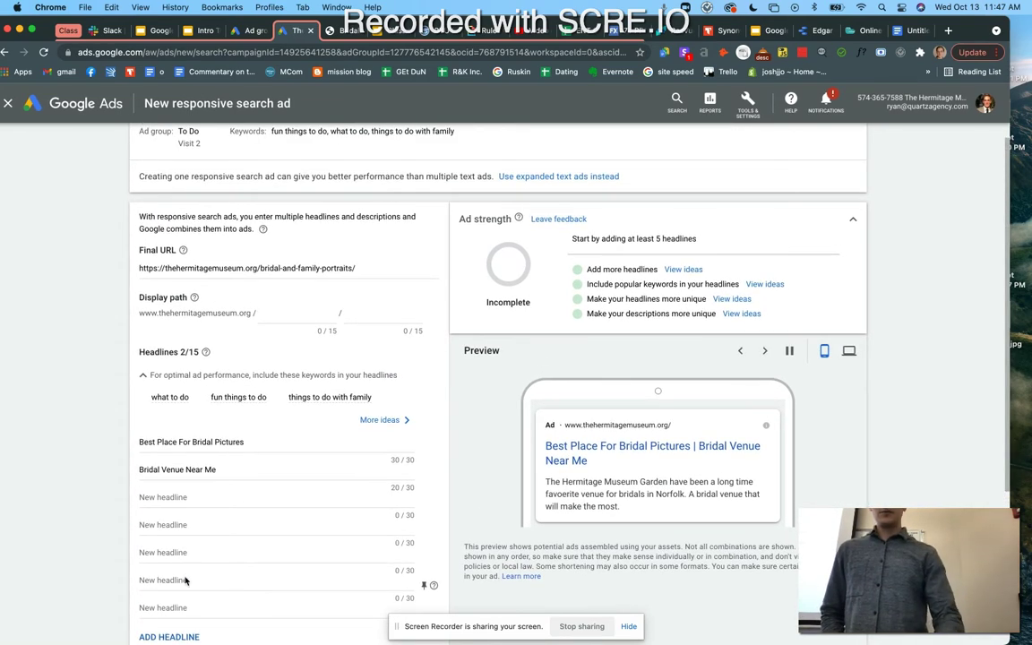
pyautogui.scroll(1, 185, 578)
pyautogui.scroll(-3, 186, 581)
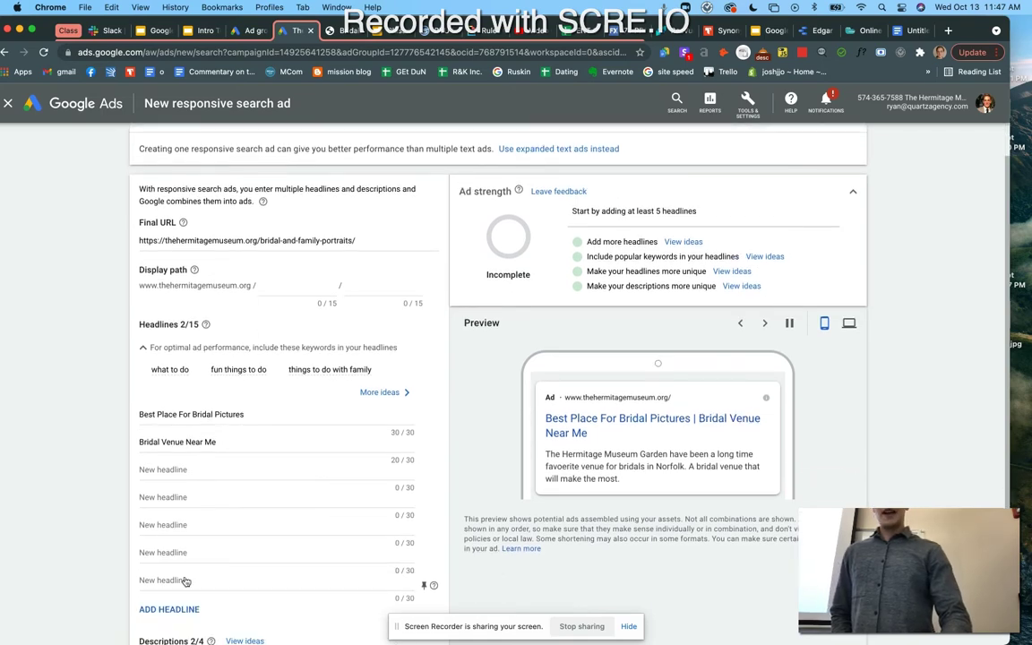
pyautogui.scroll(-2, 186, 580)
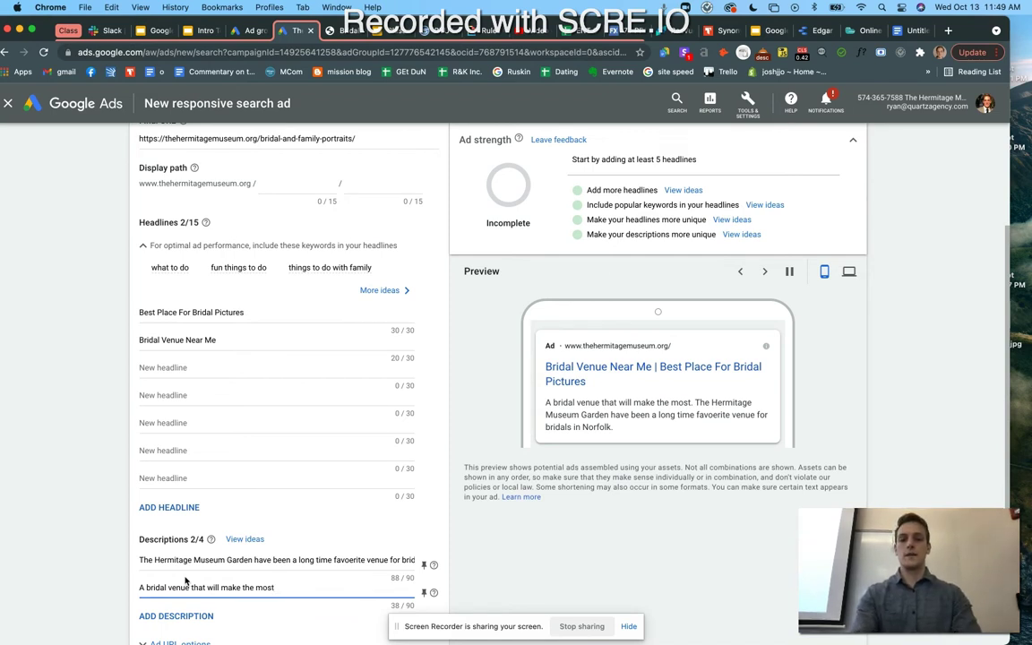
# - Try to save the ad with its two headlines and continue to creating extensions
pyautogui.click(248, 365)
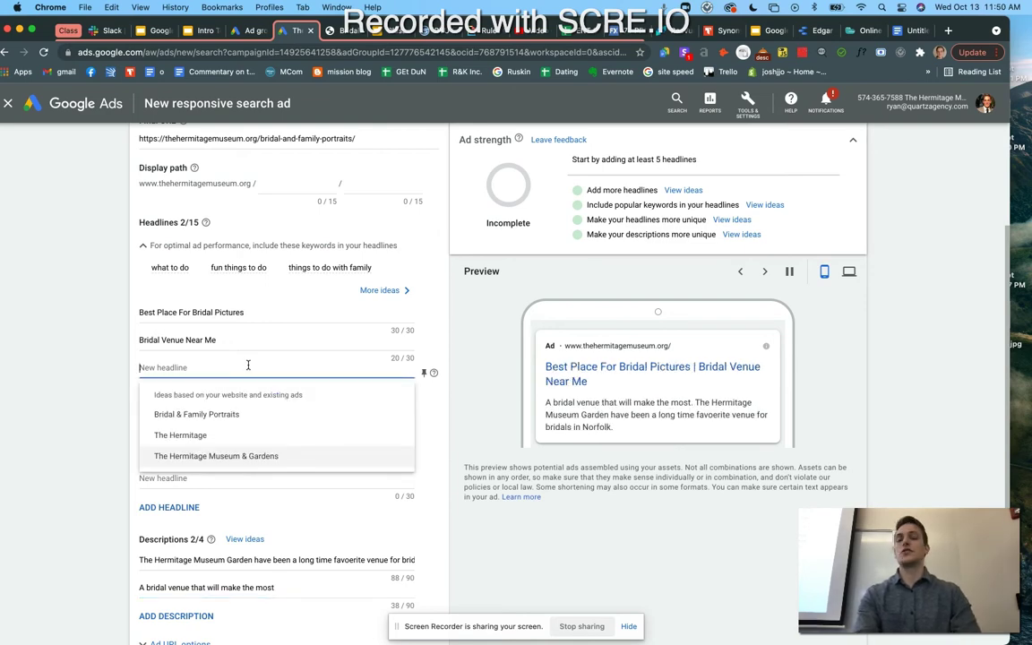
pyautogui.scroll(-2, 98, 355)
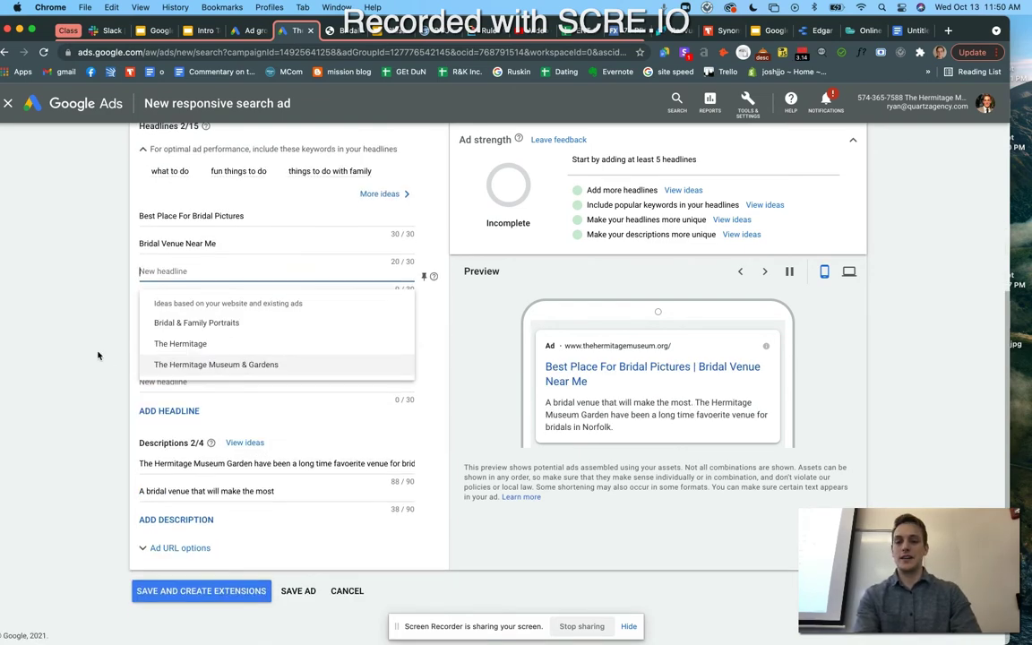
pyautogui.click(198, 595)
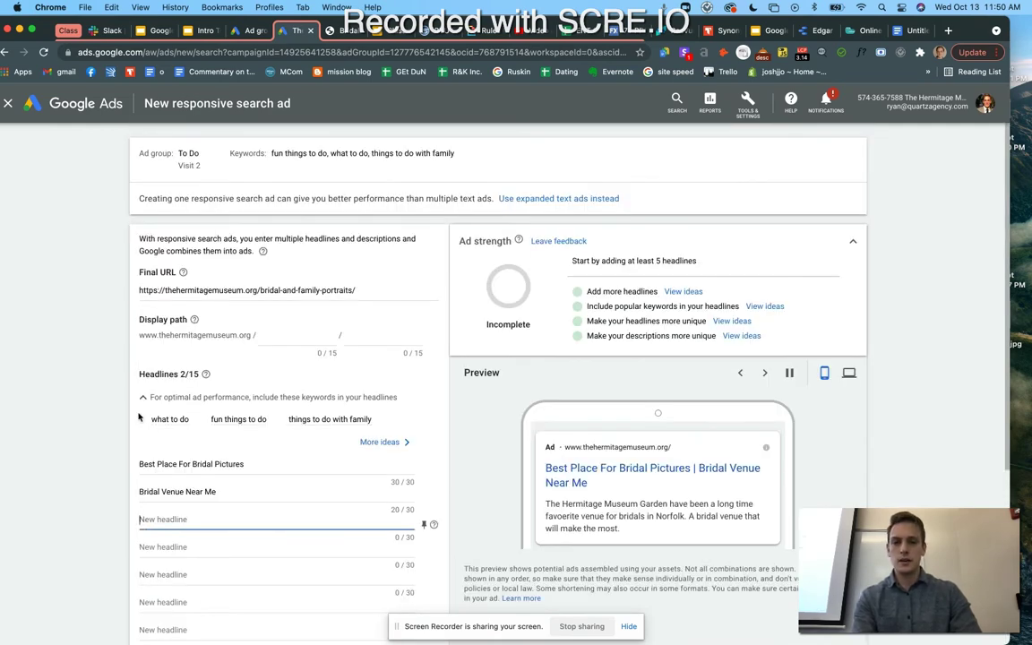
pyautogui.scroll(-5, 139, 417)
pyautogui.scroll(-1, 138, 418)
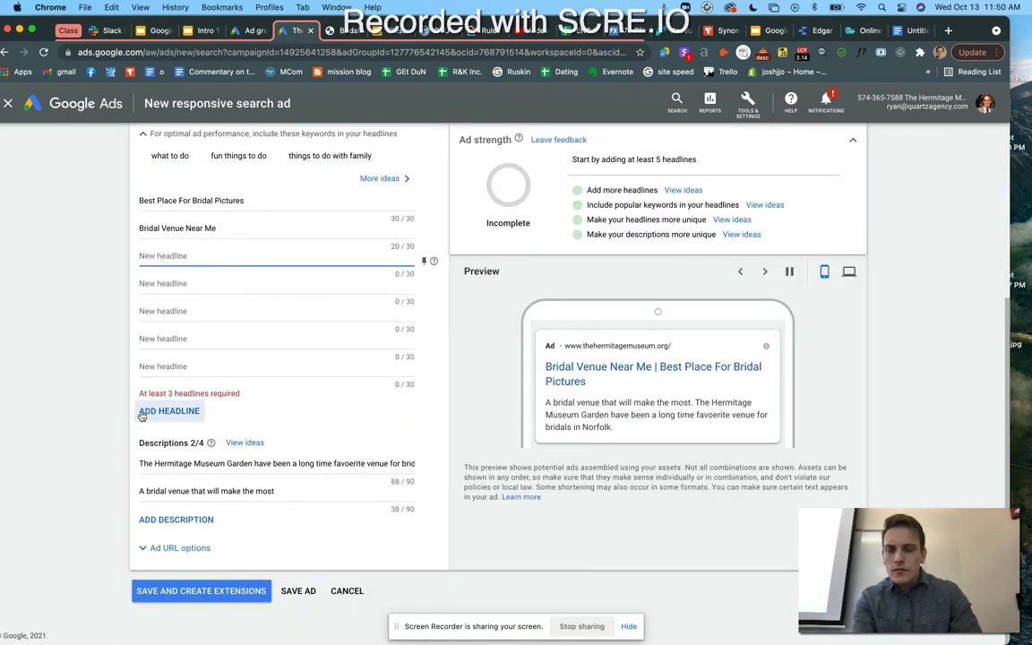
# - Copy the first headline into the third headline and shorten it to "Best Place For Bridal Pictur"
pyautogui.tripleClick(221, 201)
pyautogui.press('super+c')
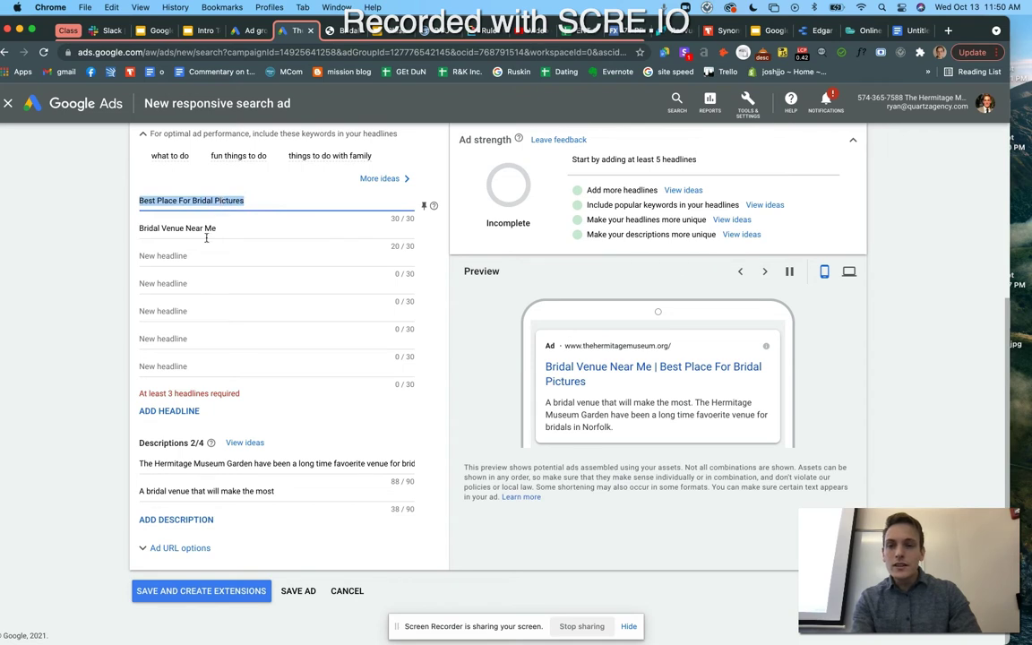
pyautogui.click(198, 254)
pyautogui.press('super+v')
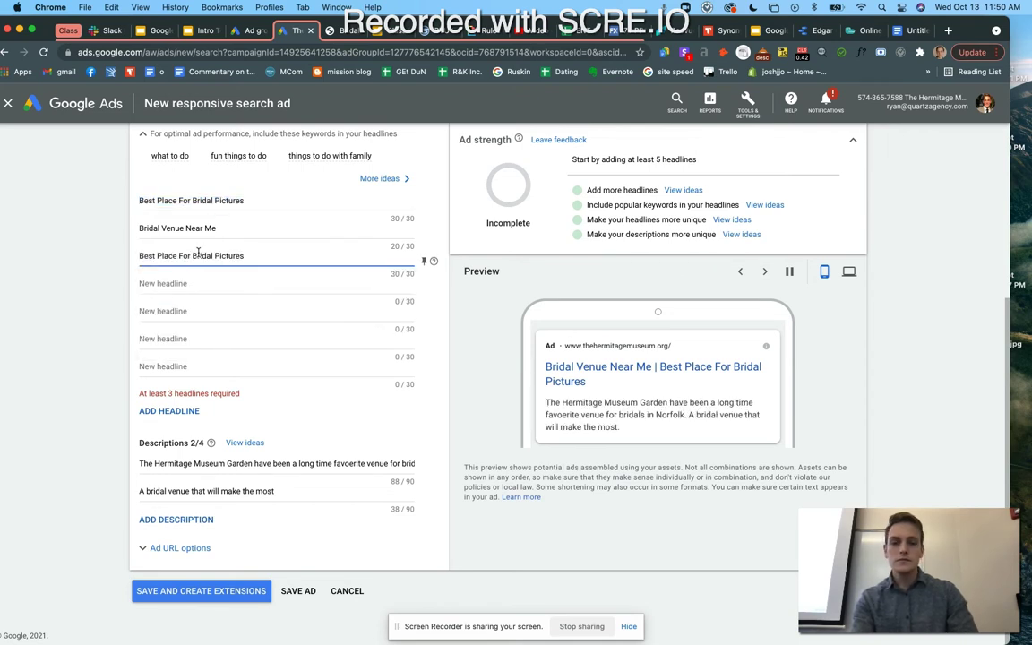
pyautogui.press('BackSpace')
pyautogui.press('BackSpace')
# - Paste the copied headline as the fourth headline and cut it to "Best Place For dal Pictures"
pyautogui.click(209, 283)
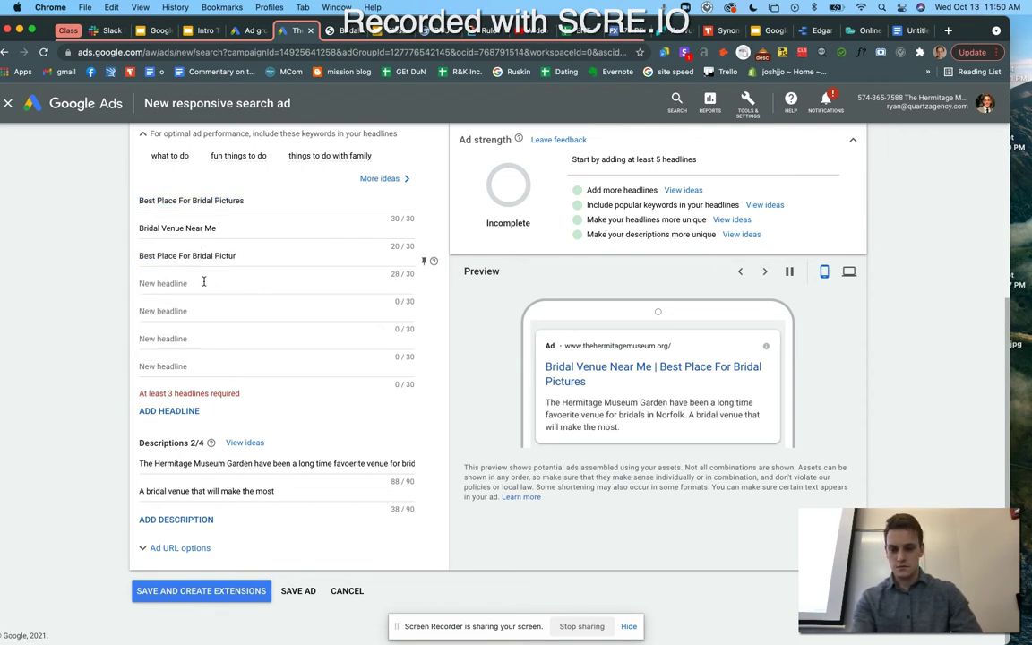
pyautogui.click(204, 282)
pyautogui.press('super+v')
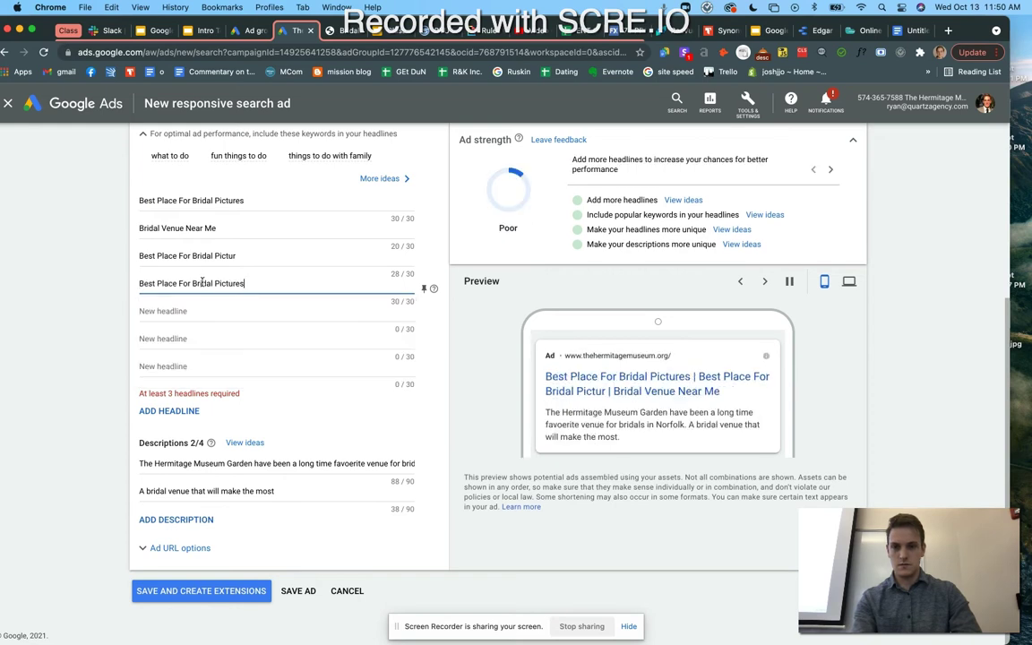
pyautogui.click(202, 282)
pyautogui.press('BackSpace')
pyautogui.press('BackSpace')
pyautogui.press('BackSpace')
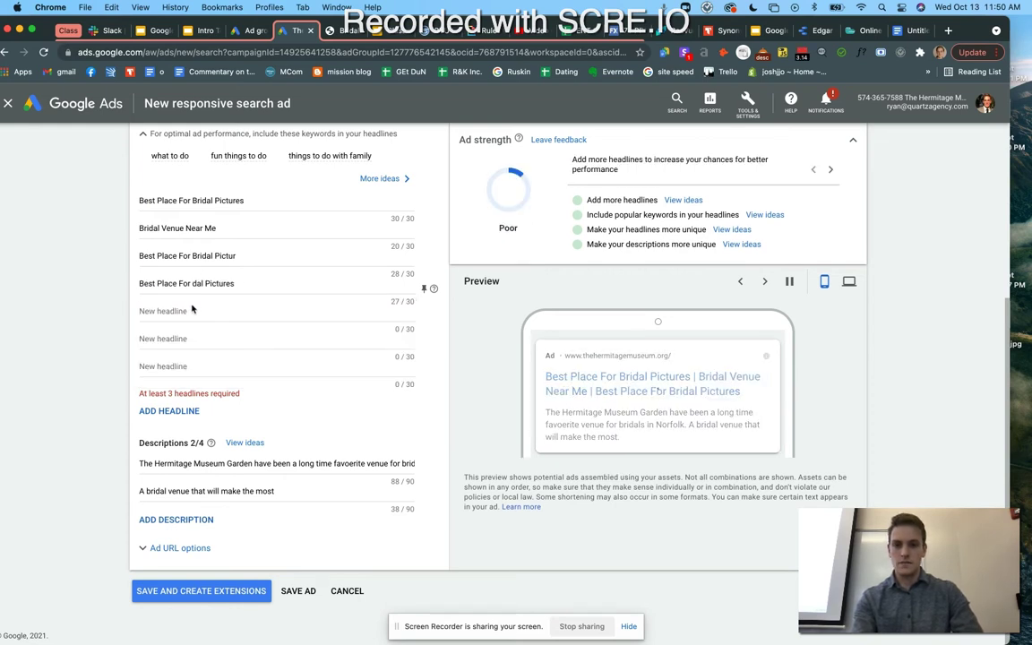
# - Paste the copied headline as the fifth headline and remove "Best Place", leaving "For Bridal Pictures"
pyautogui.click(186, 310)
pyautogui.press('super+v')
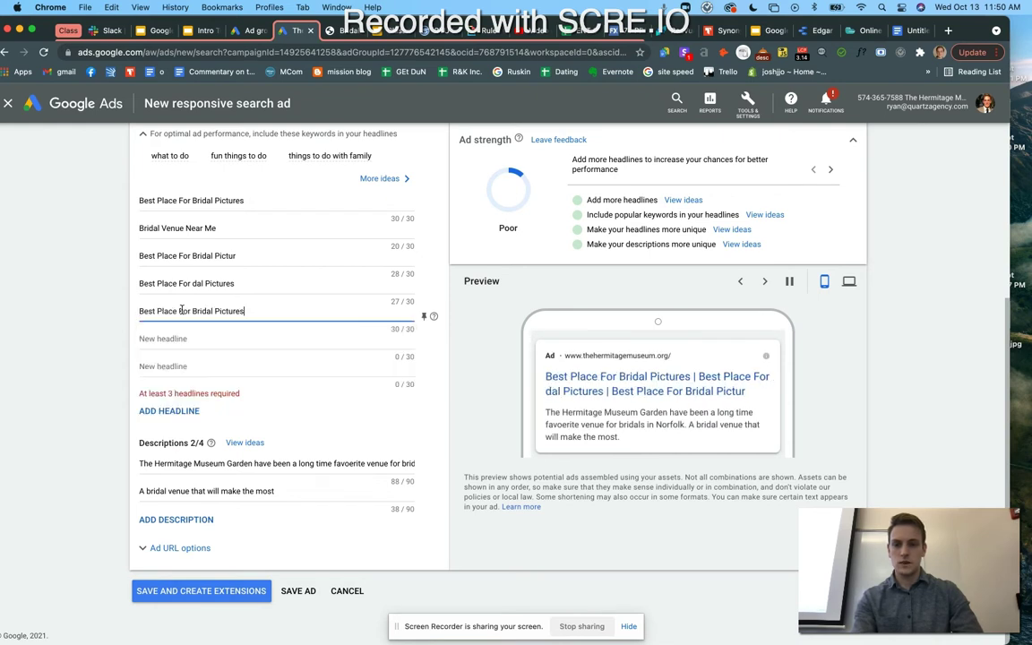
pyautogui.moveTo(178, 311); pyautogui.dragTo(89, 315)
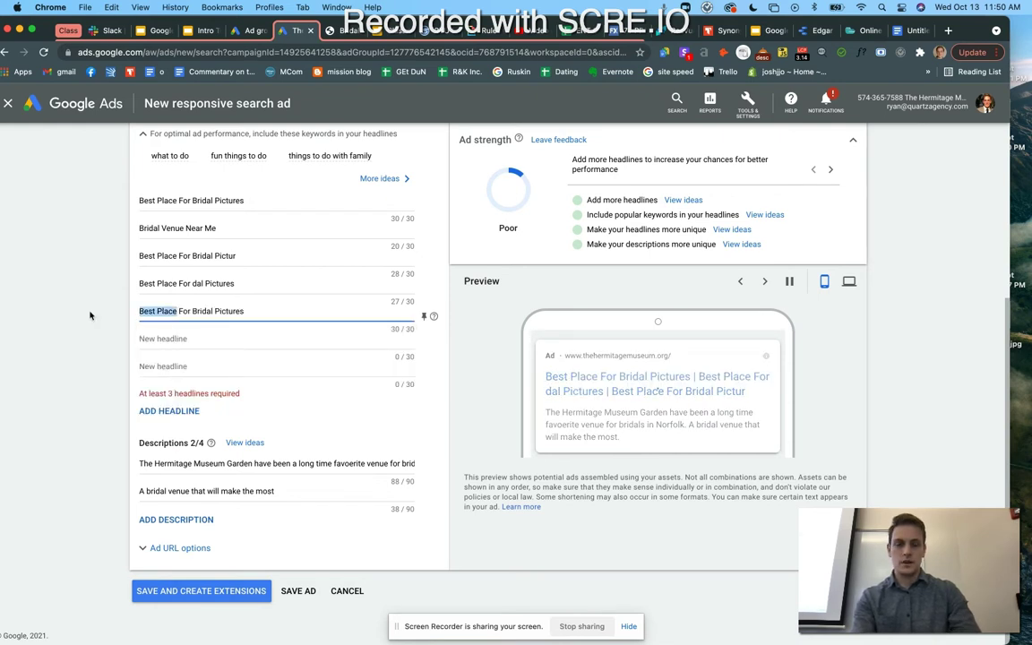
pyautogui.press('BackSpace')
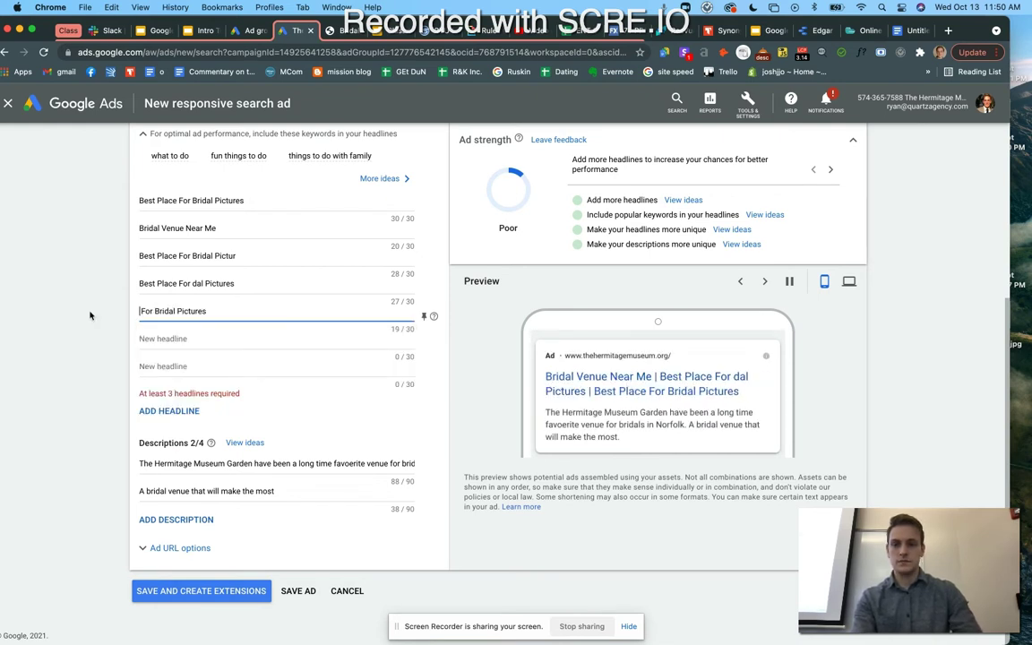
# - Save the responsive search ad and continue to creating its extensions
pyautogui.click(211, 592)
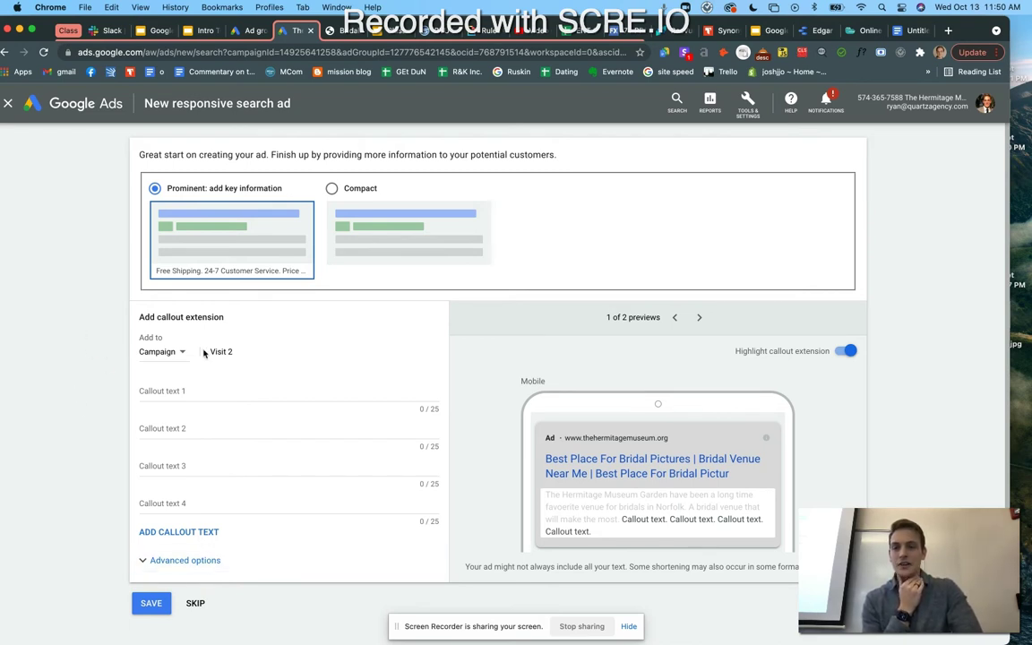
pyautogui.scroll(-1, 111, 405)
pyautogui.scroll(-1, 111, 406)
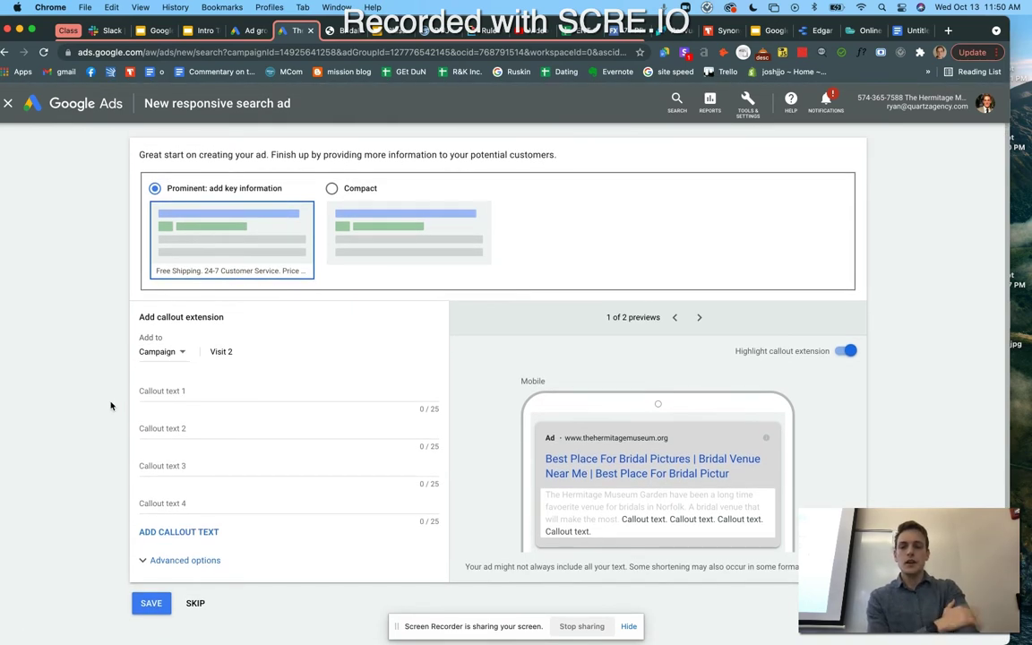
# - Set the callout extension to be added at the ad group level instead of the campaign
pyautogui.scroll(-1, 111, 406)
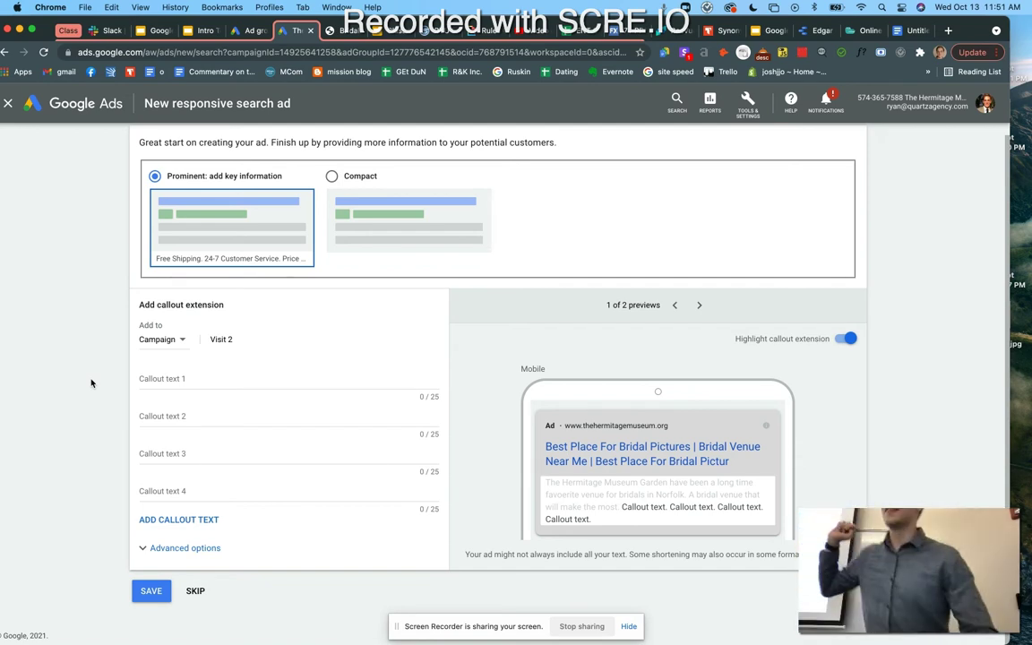
pyautogui.click(166, 341)
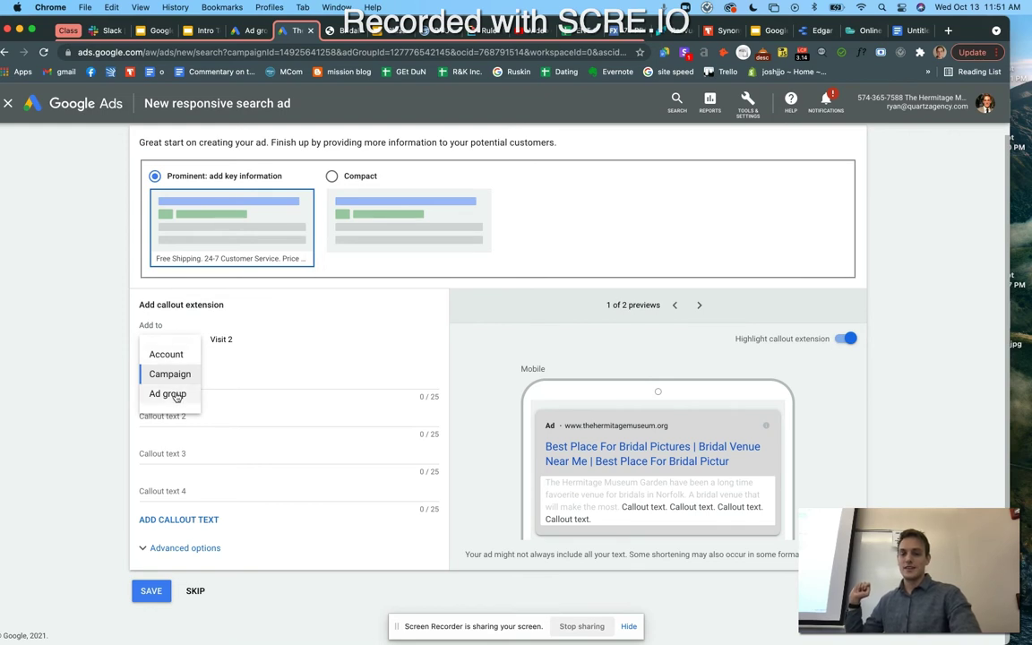
pyautogui.click(168, 394)
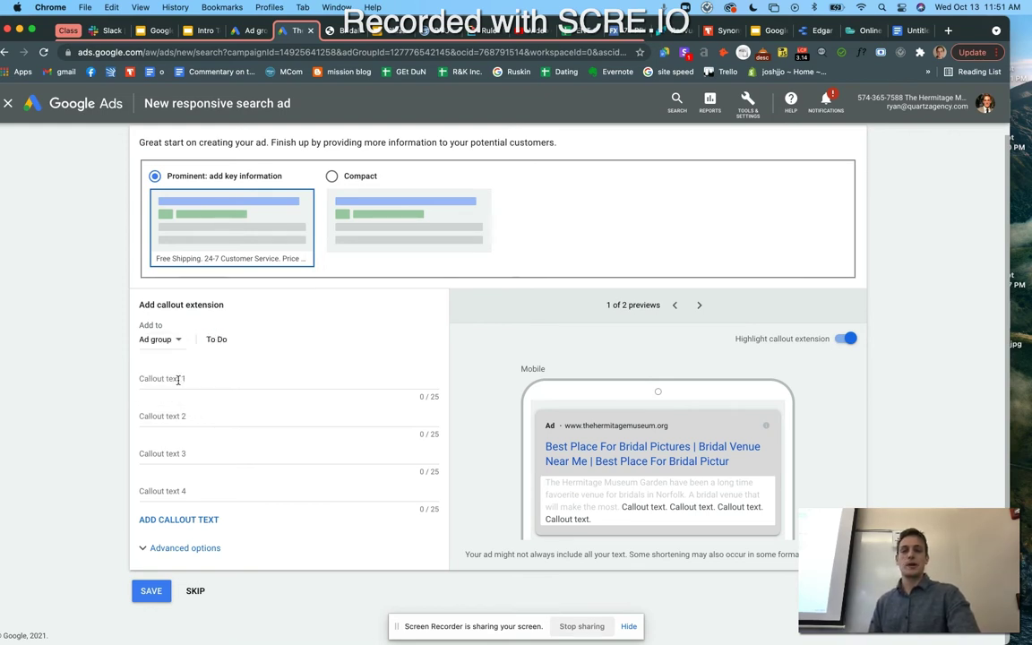
# - Enter "Hihgly rated" and "Great indoor activity!" as the first two callout texts and save the callout extension
pyautogui.click(179, 379)
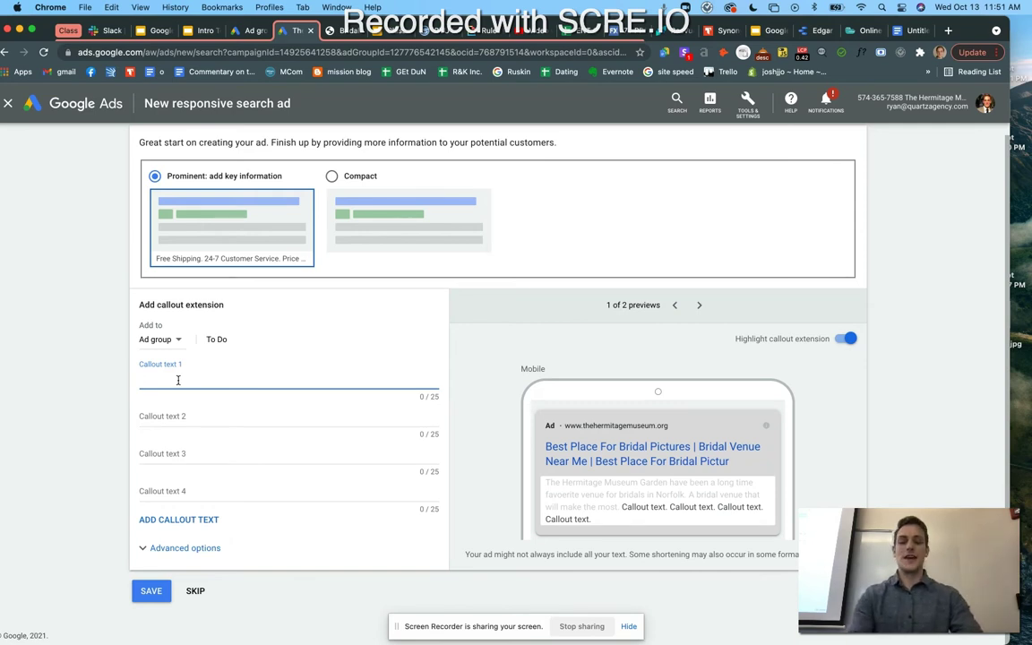
pyautogui.write('Hihgly')
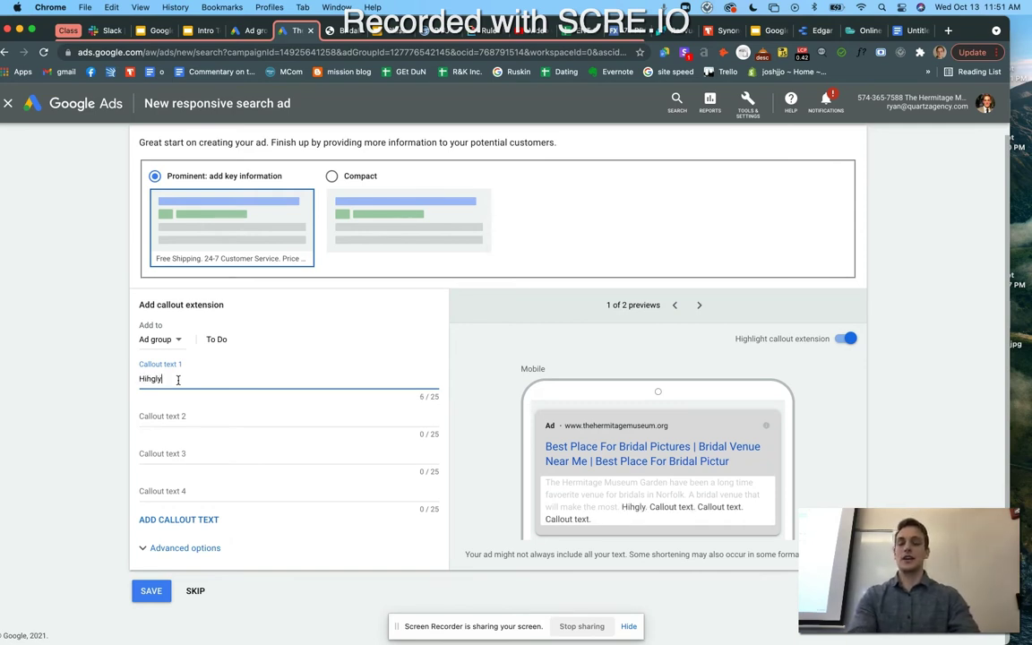
pyautogui.write(' rated')
pyautogui.click(175, 418)
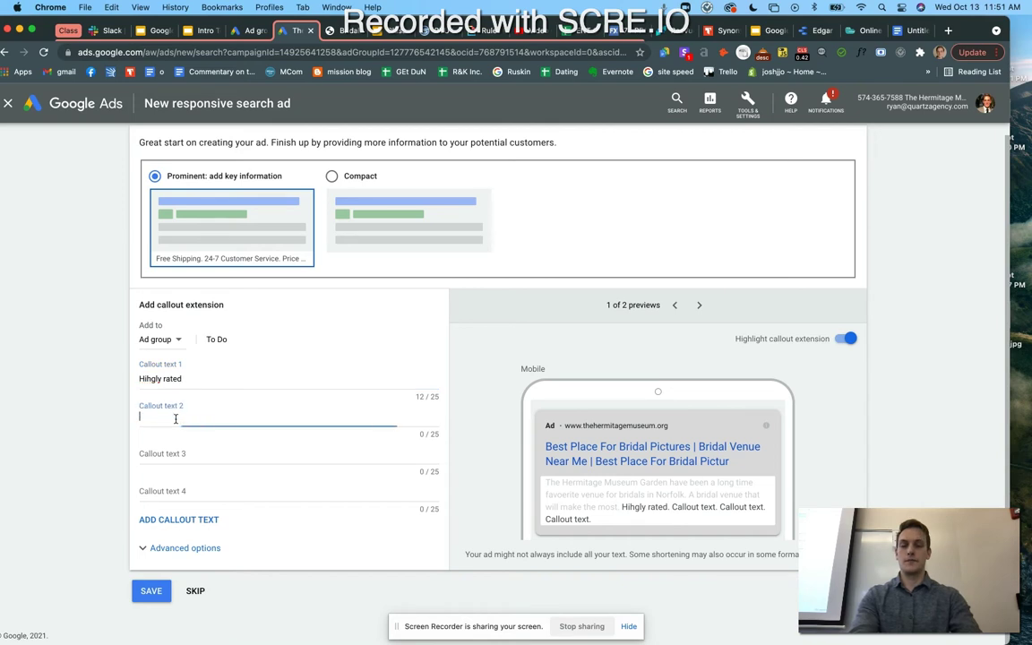
pyautogui.write('Great')
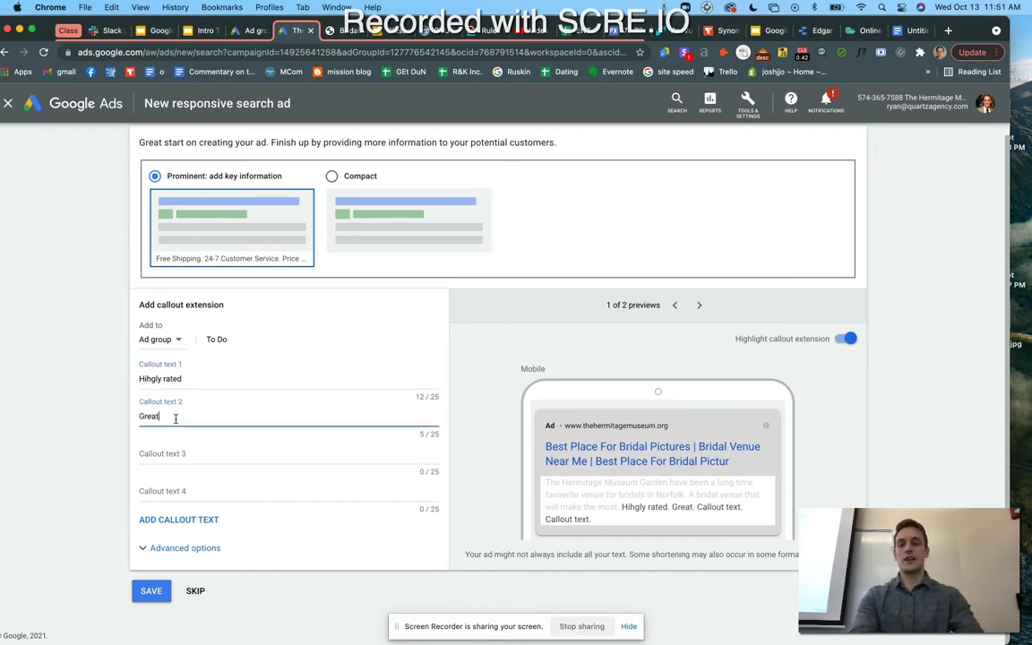
pyautogui.write(' indoor activit')
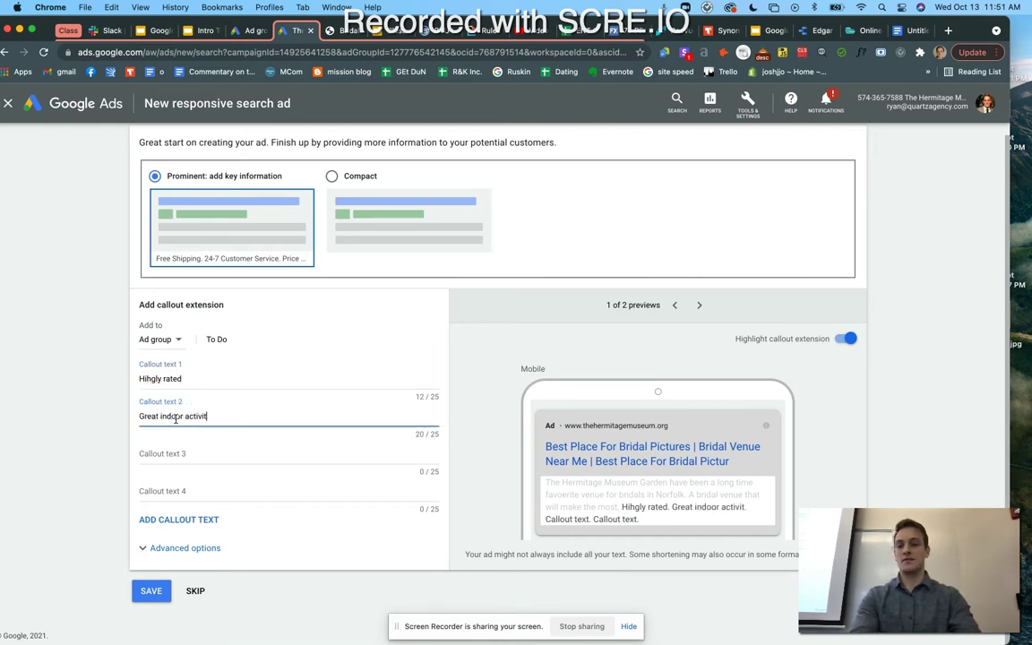
pyautogui.write('y!')
pyautogui.click(162, 453)
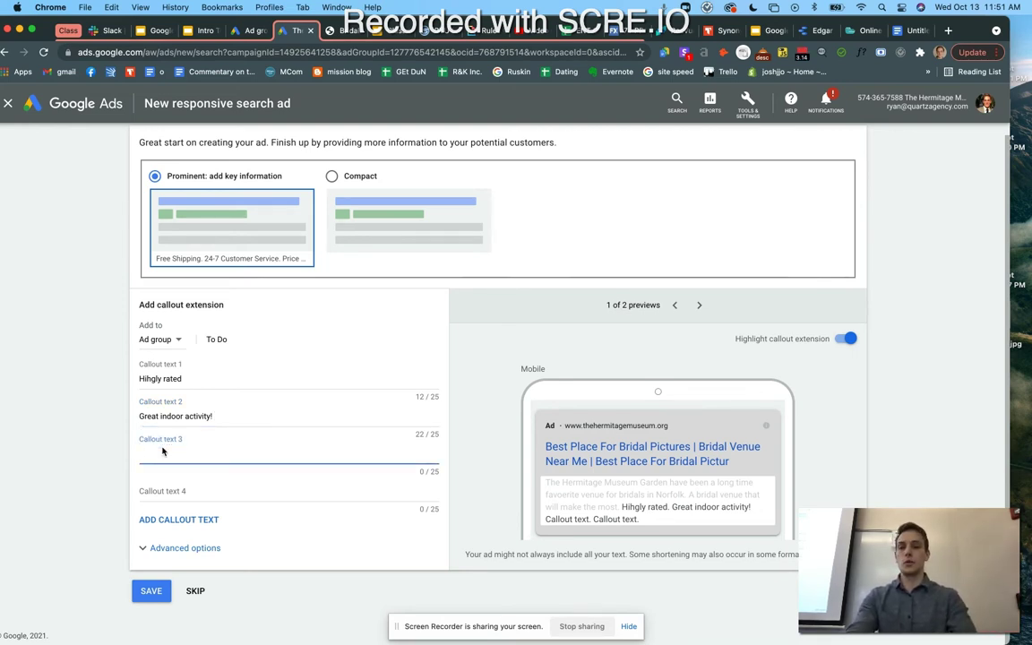
pyautogui.click(152, 595)
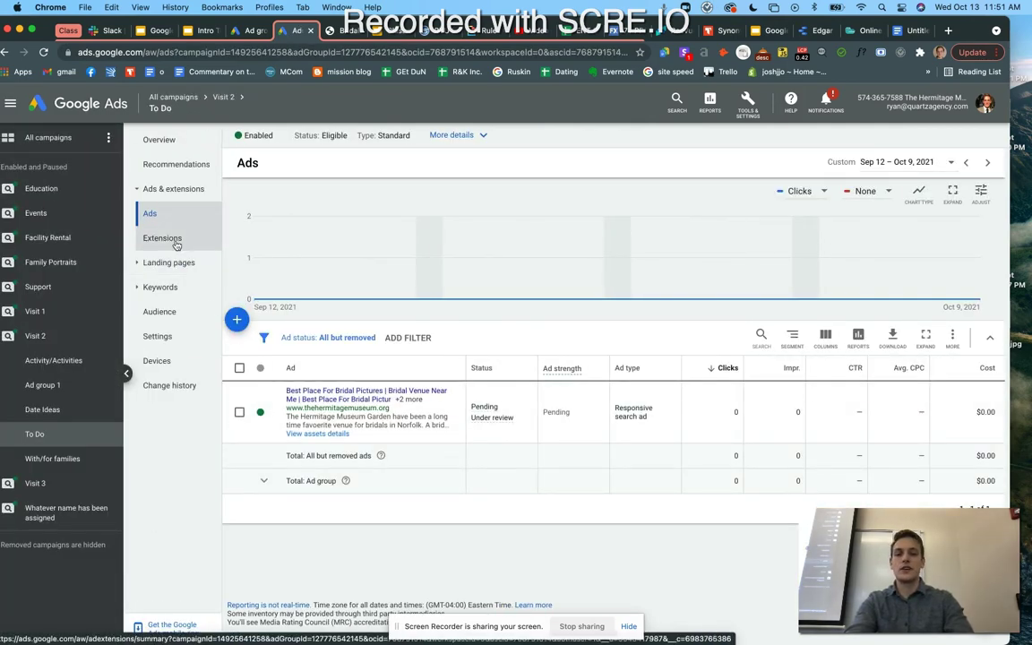
# - Review the To Do ad group's extensions and the available extension types, plus the Education campaign's extensions
pyautogui.click(162, 238)
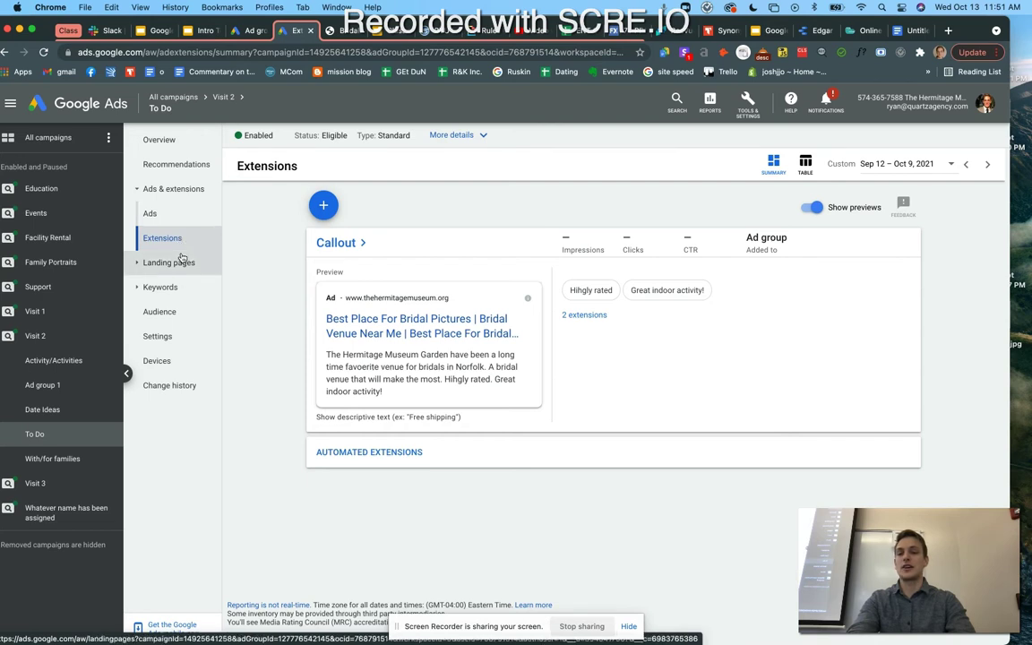
pyautogui.click(324, 207)
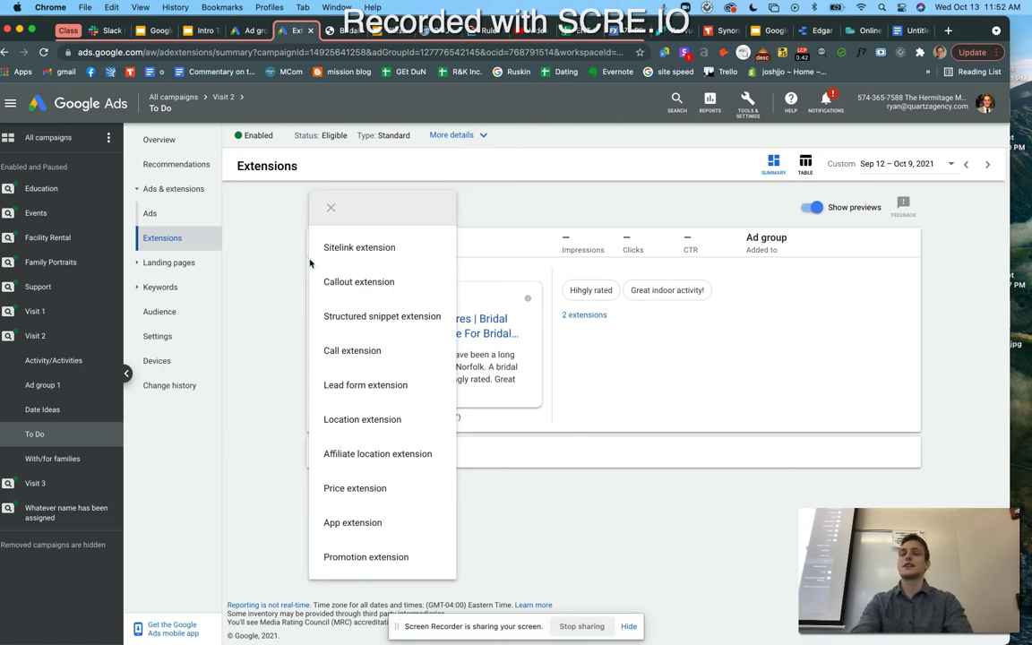
pyautogui.click(332, 208)
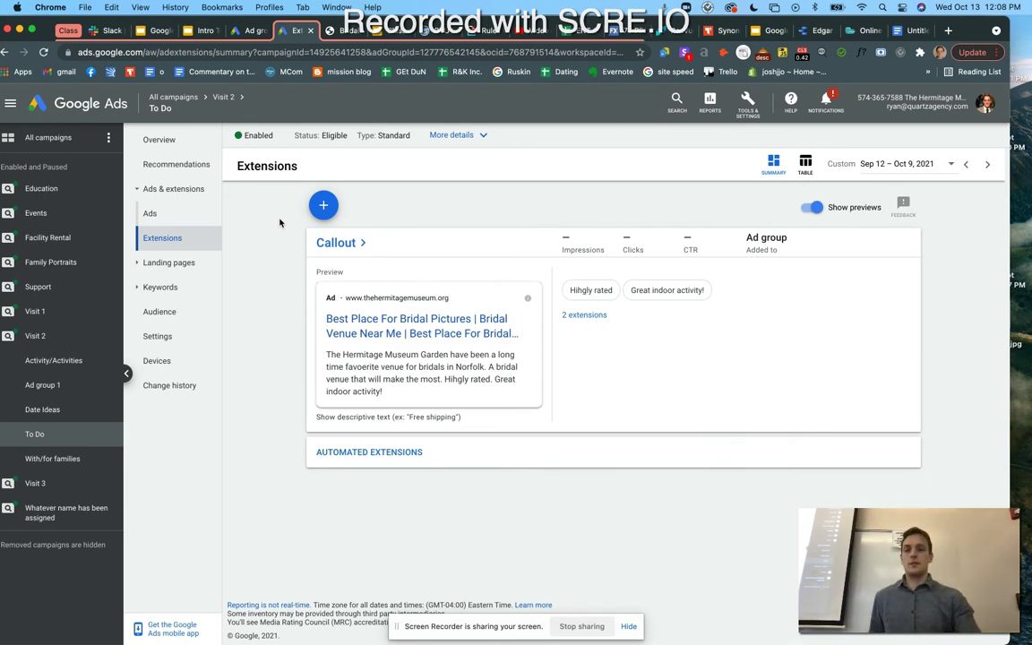
pyautogui.click(41, 189)
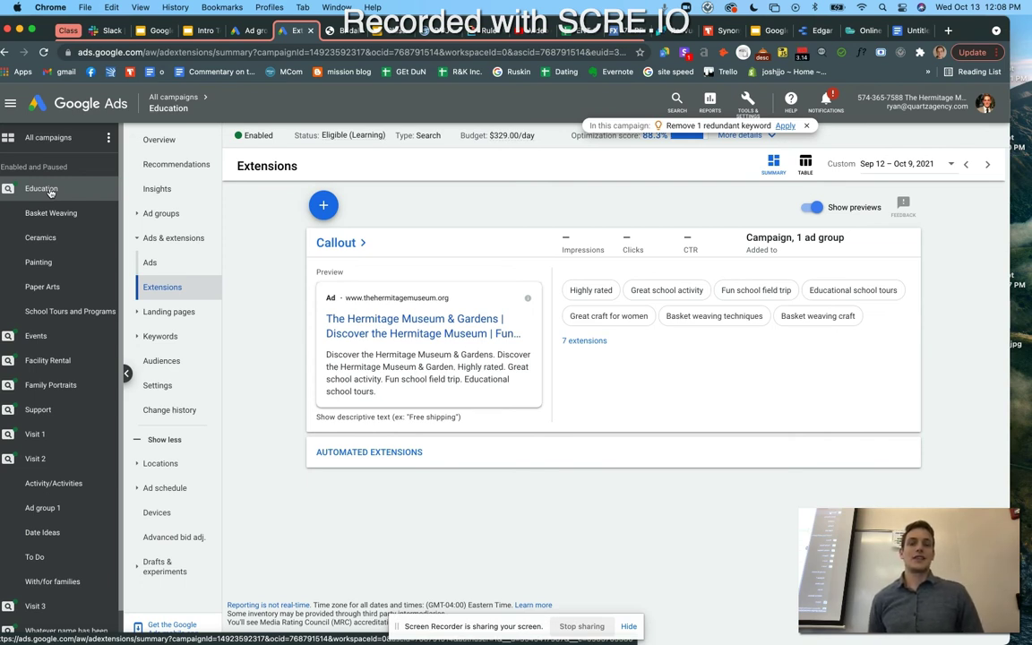
pyautogui.click(50, 191)
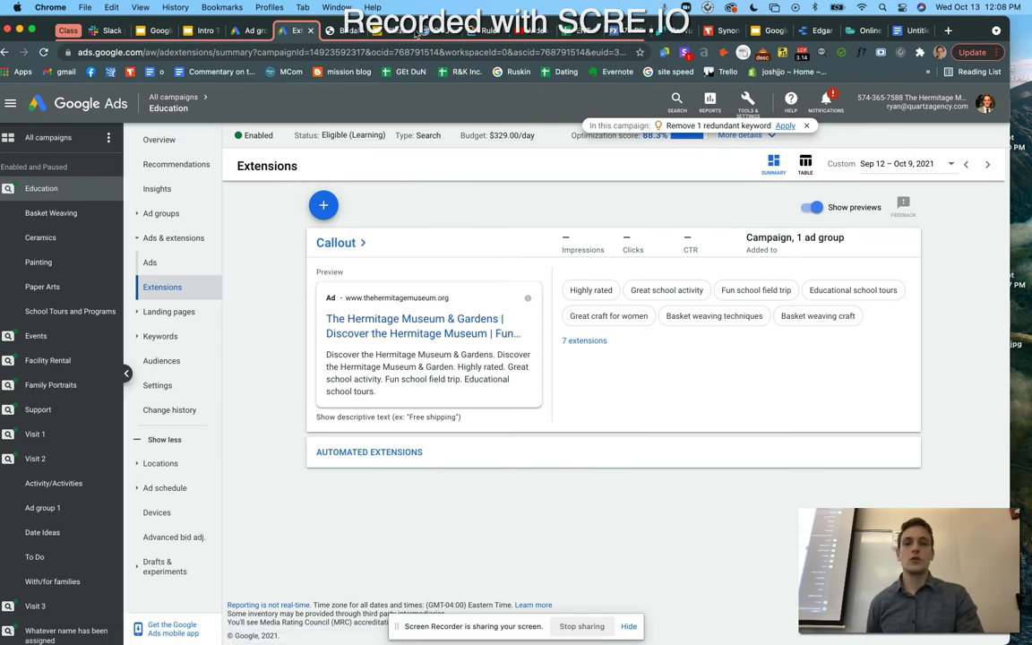
# - Switch to the Edgar Degas House report in Data Studio and examine its click, impression and keyword charts
pyautogui.click(817, 30)
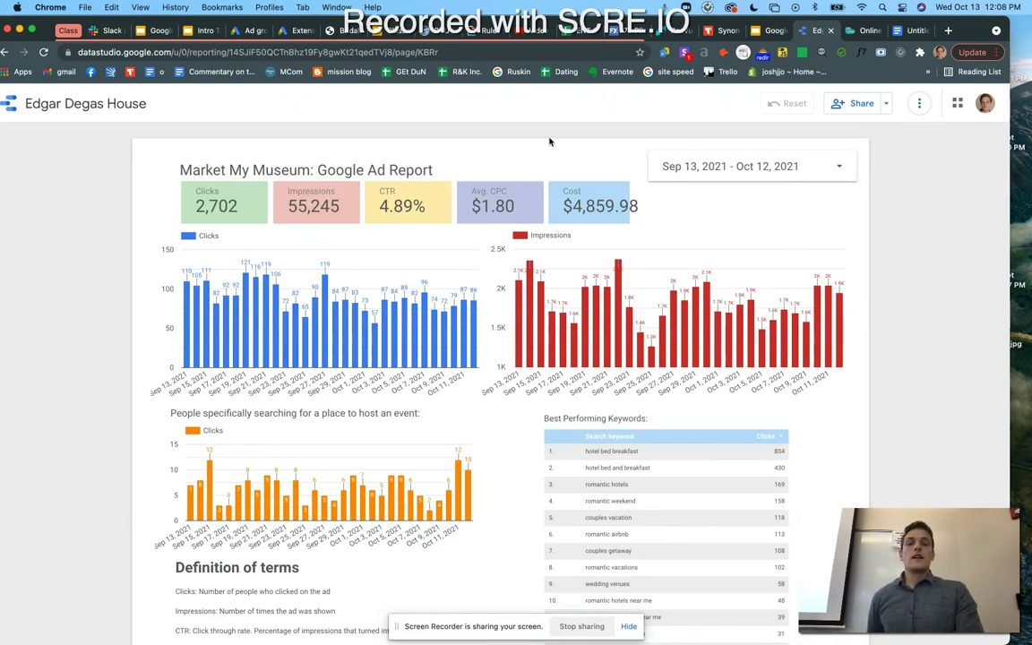
pyautogui.scroll(-2, 550, 141)
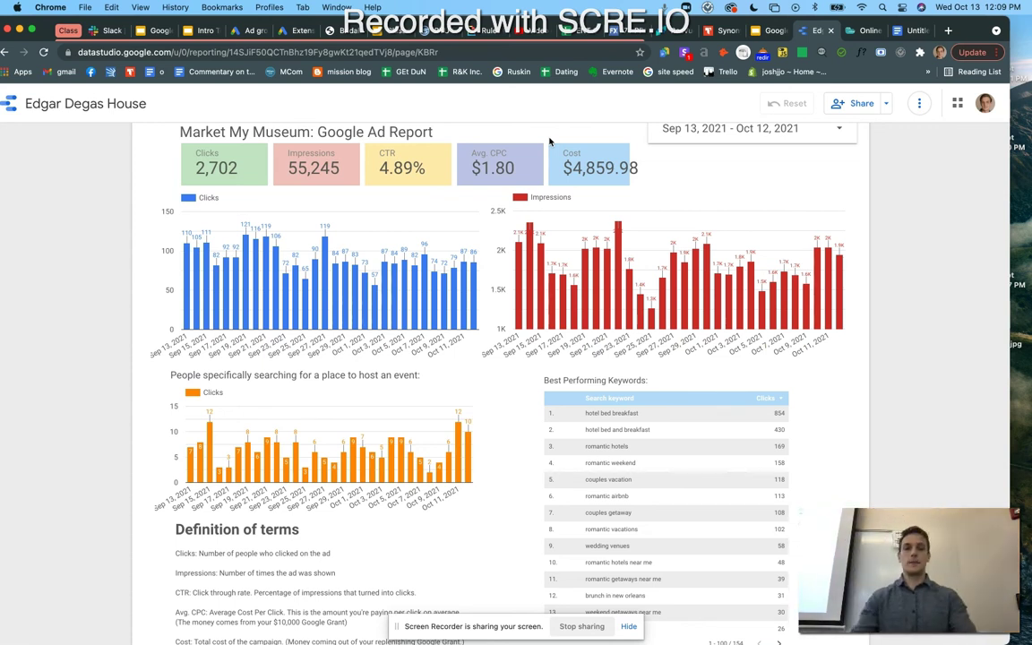
pyautogui.doubleClick(984, 27)
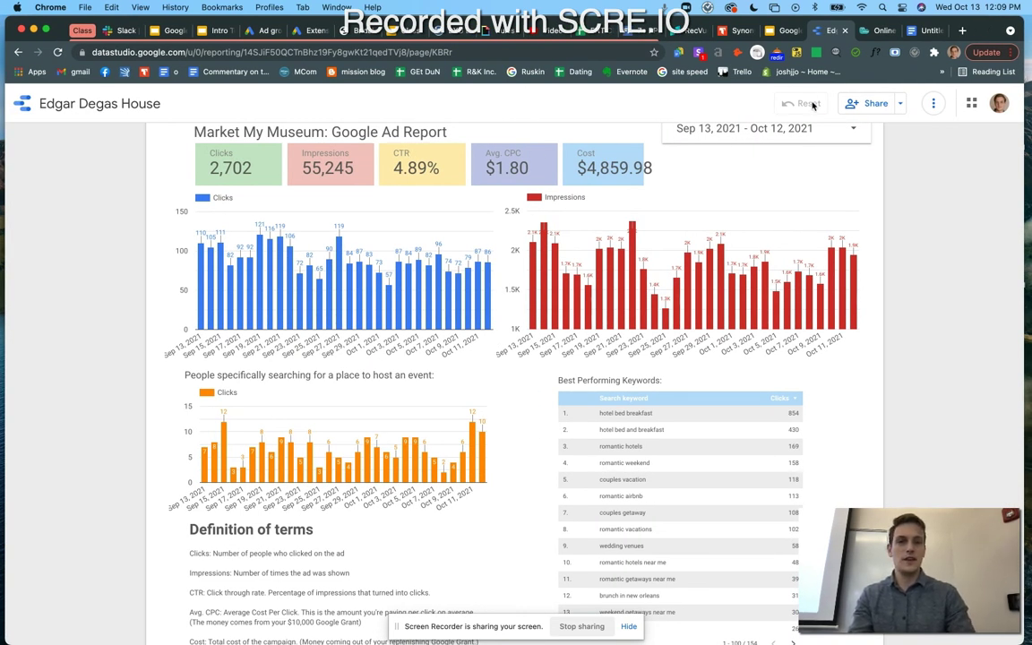
# - Switch Data Studio to the agency account and open the Villa Terrace Decorative Arts report for editing
pyautogui.click(997, 105)
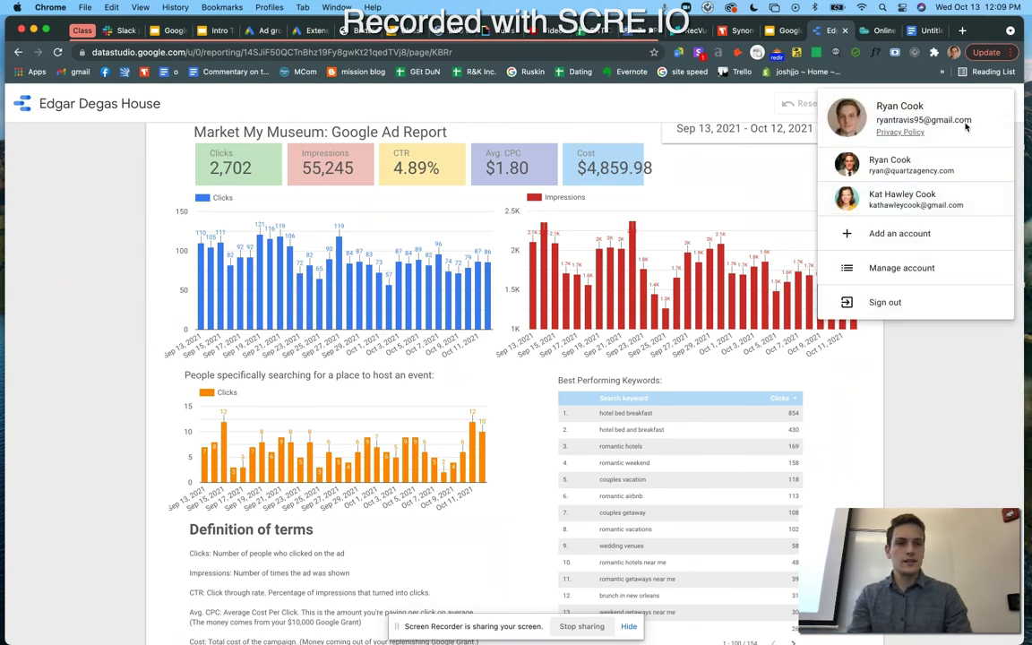
pyautogui.click(903, 165)
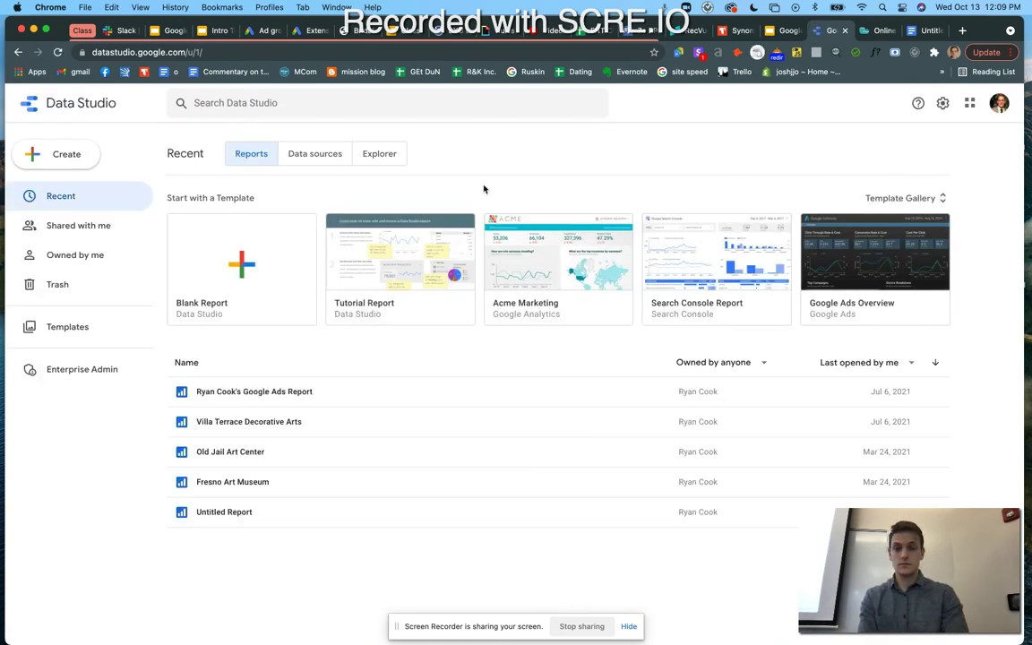
pyautogui.click(314, 425)
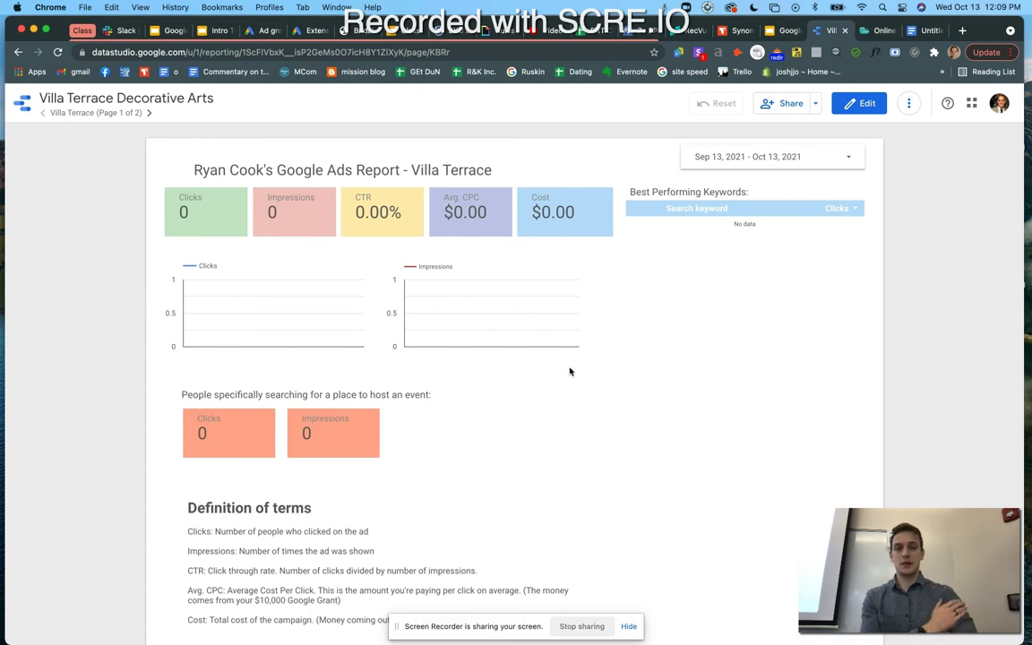
pyautogui.scroll(-2, 516, 429)
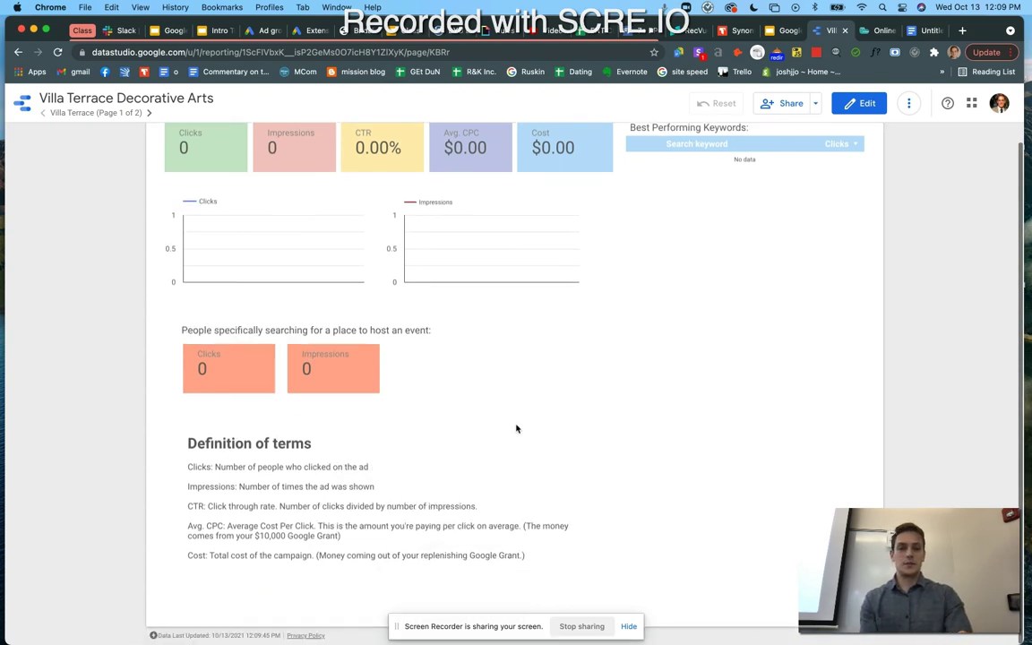
pyautogui.scroll(2, 516, 429)
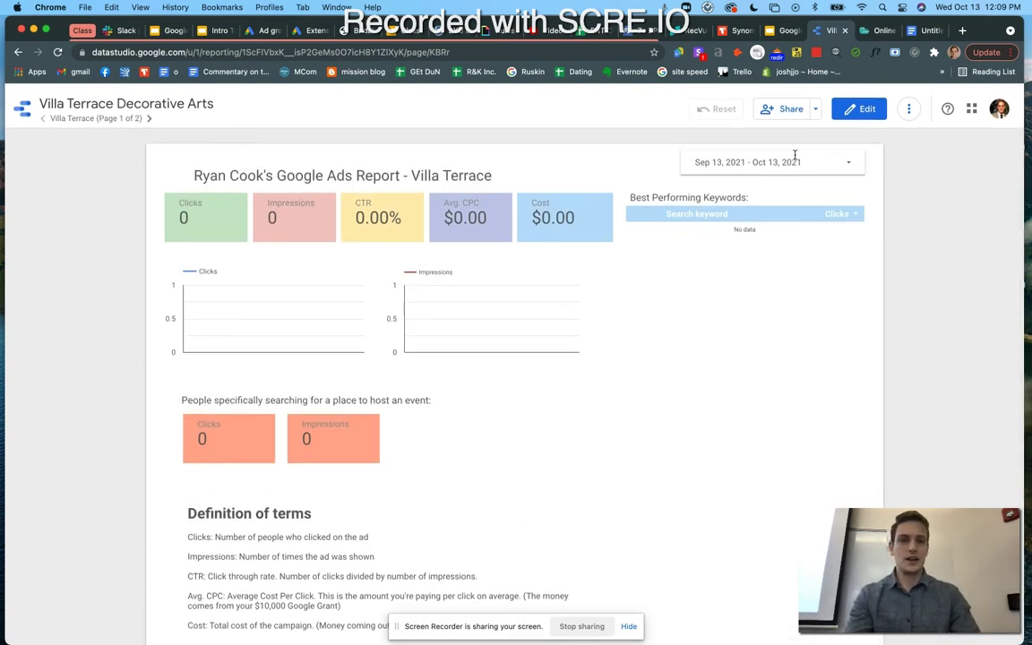
pyautogui.click(856, 108)
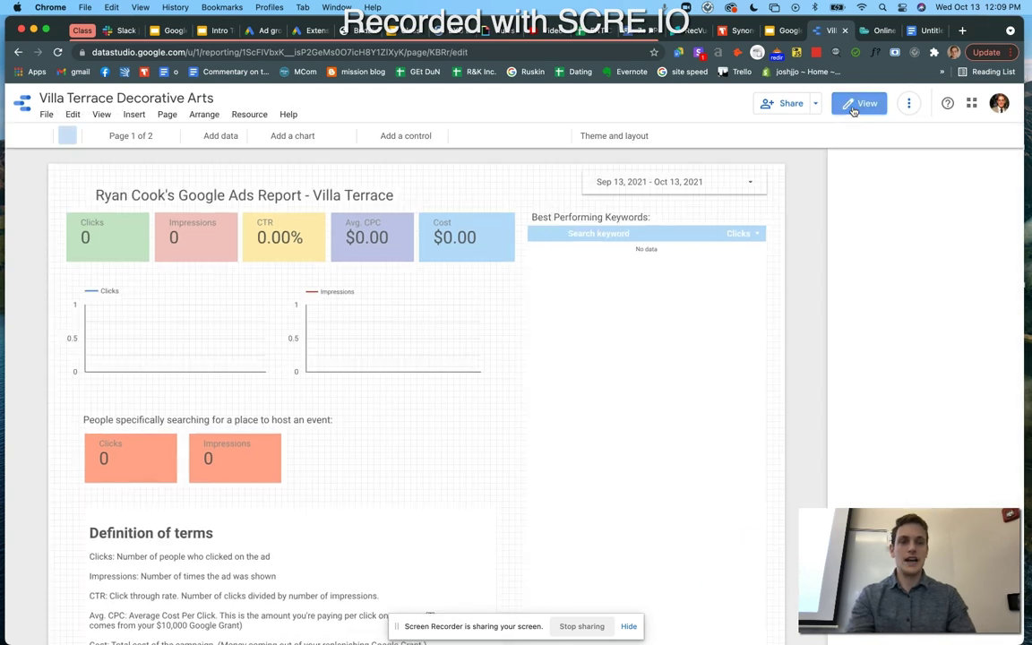